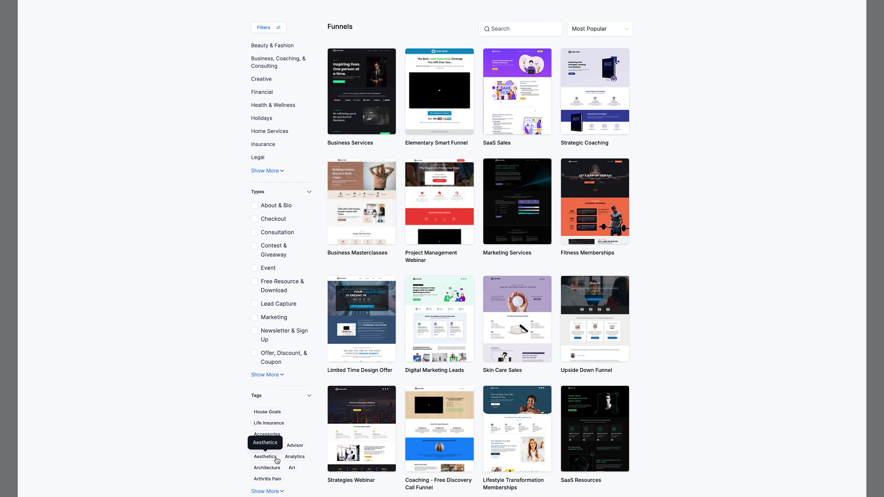
Step: Browse the funnel template library and its sort options, then close the library
scroll(266, 402, up, 3)
click(498, 29)
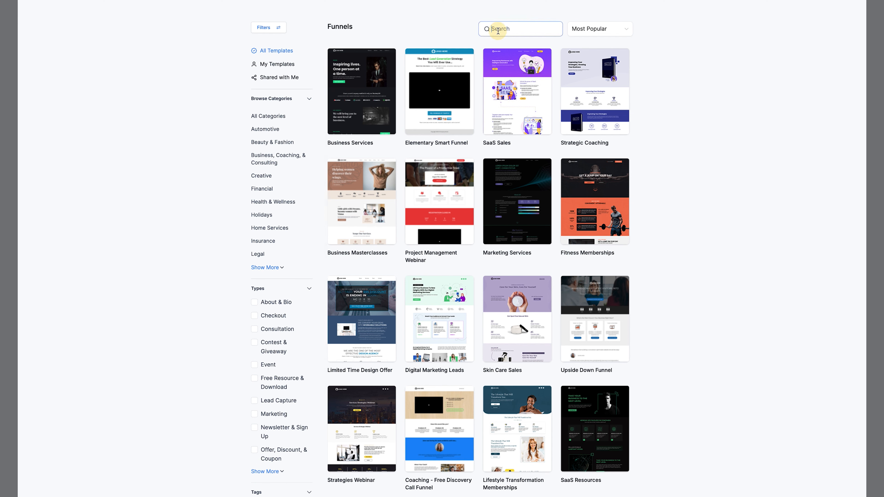
click(590, 29)
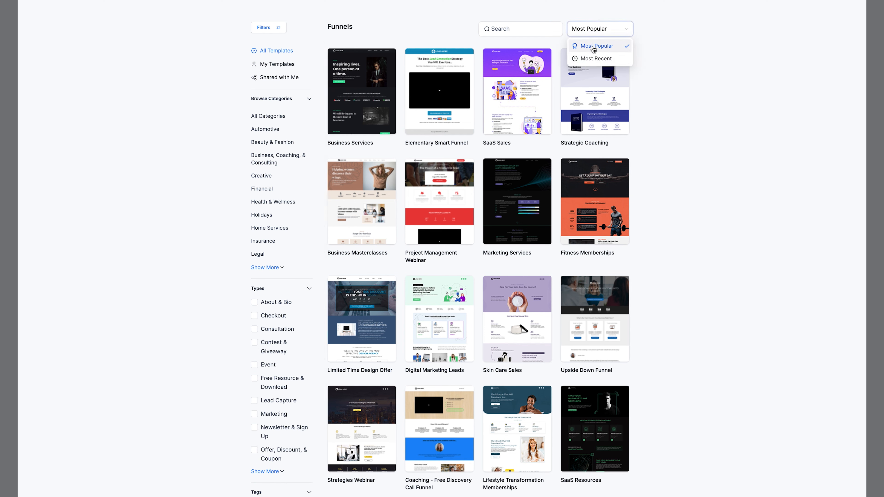
click(607, 35)
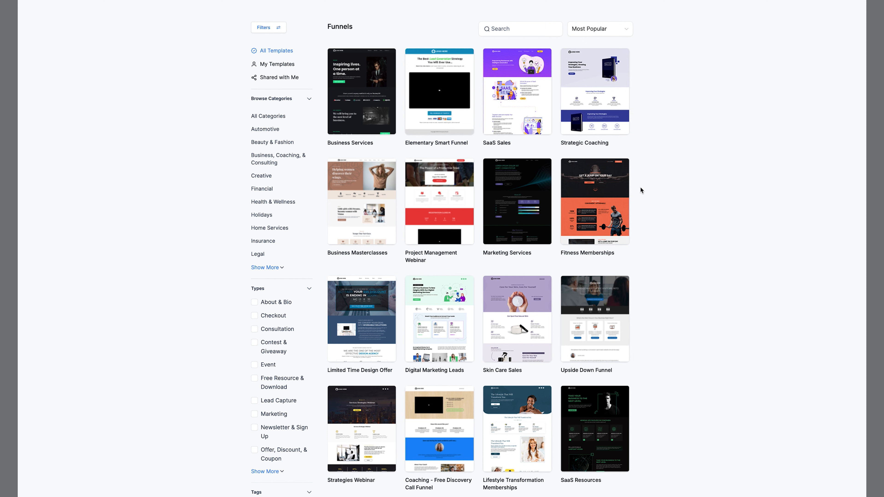
mouse_move(392, 147)
scroll(670, 37, up, 2)
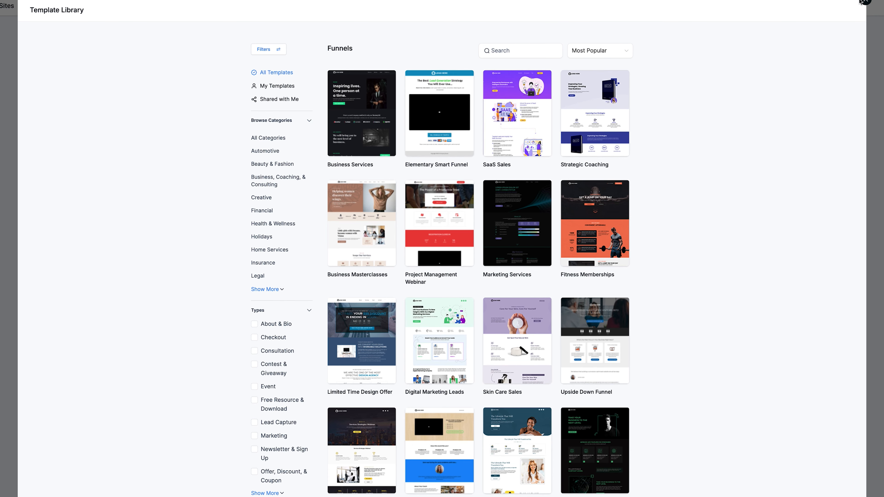
click(865, 14)
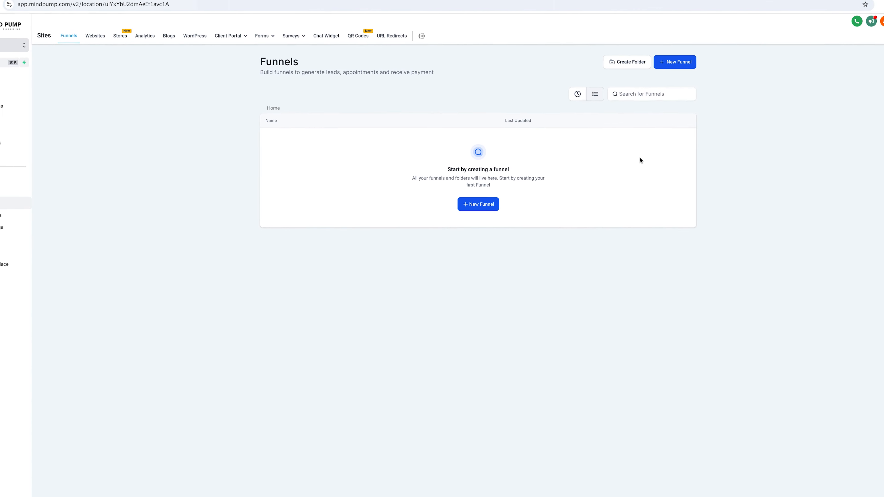
Step: Create a new funnel from blank named Test
click(655, 78)
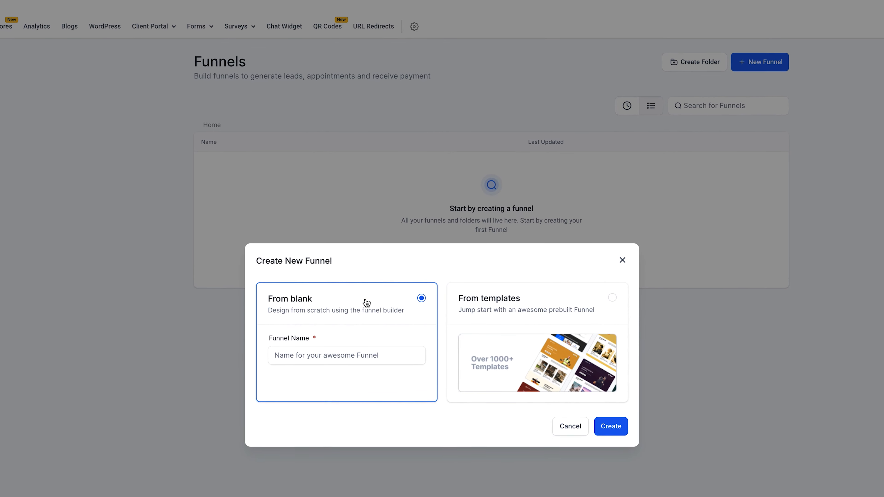
click(339, 355)
text(Test)
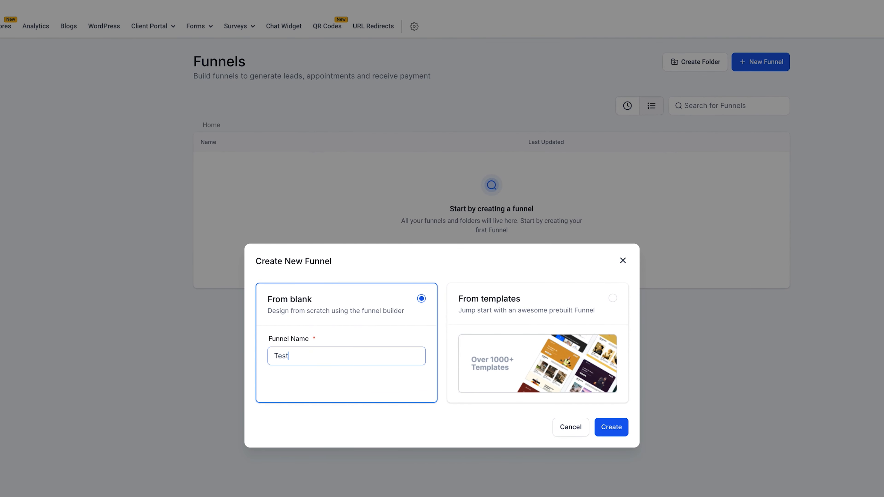
click(608, 433)
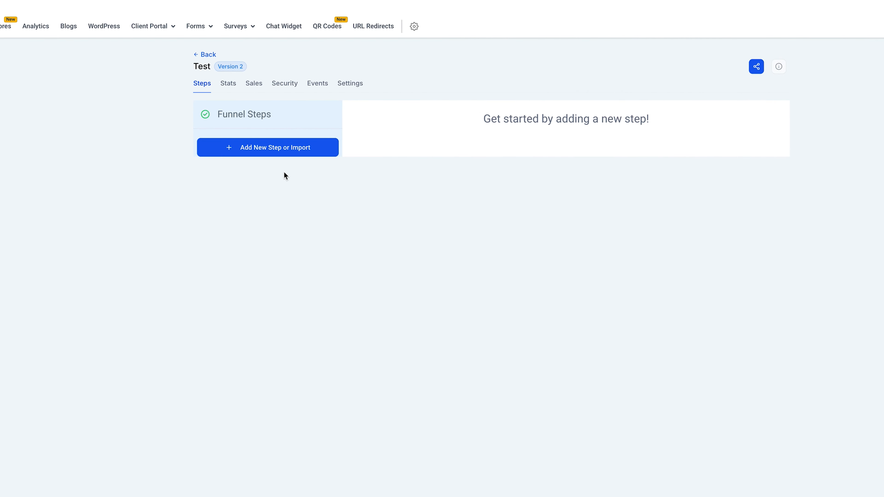
Step: Add a new funnel step with the page name Step 1
click(296, 152)
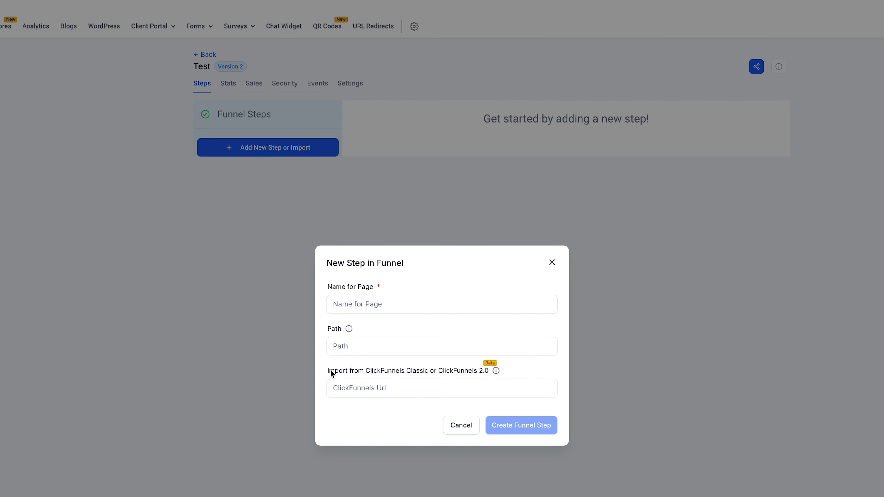
click(388, 370)
click(350, 388)
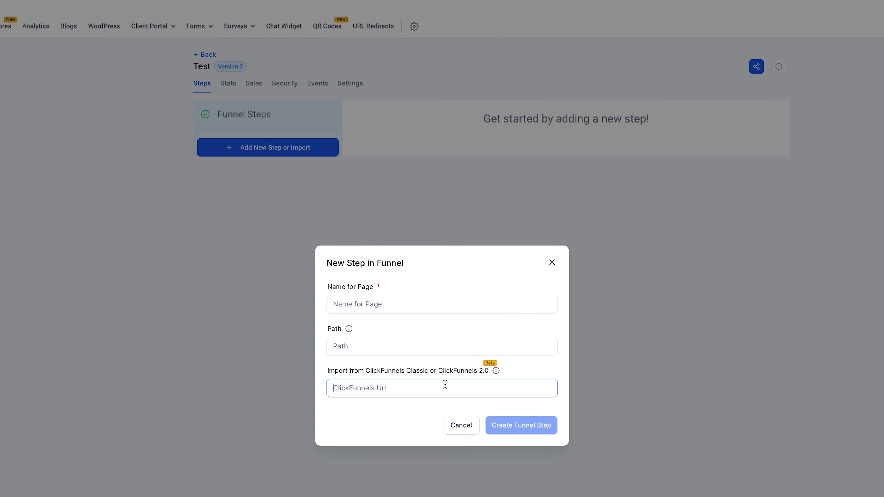
click(355, 307)
click(355, 387)
click(359, 295)
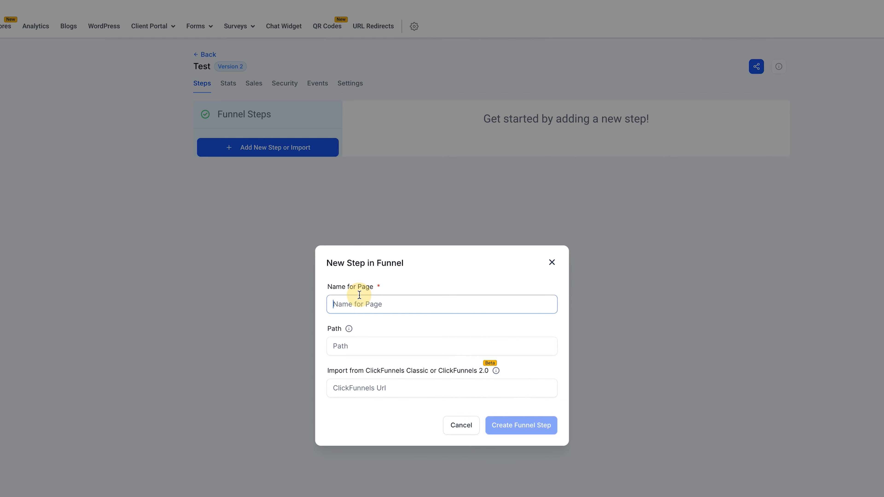
text(Step 1)
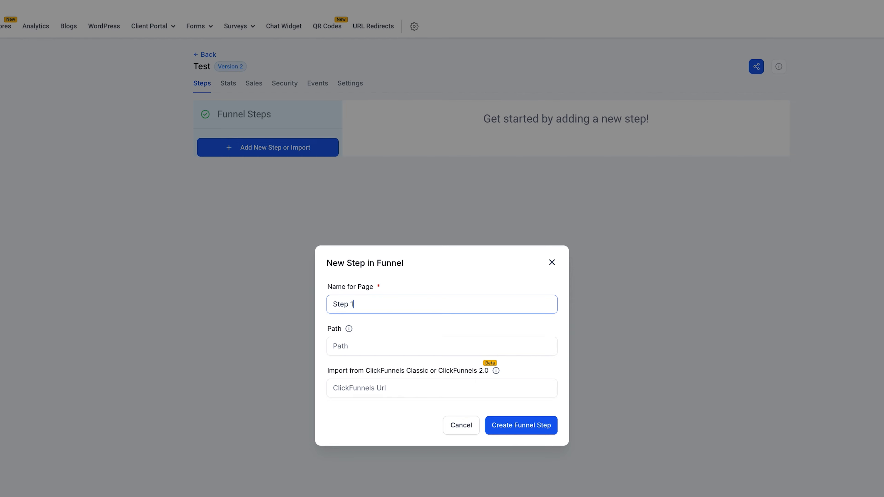
click(548, 428)
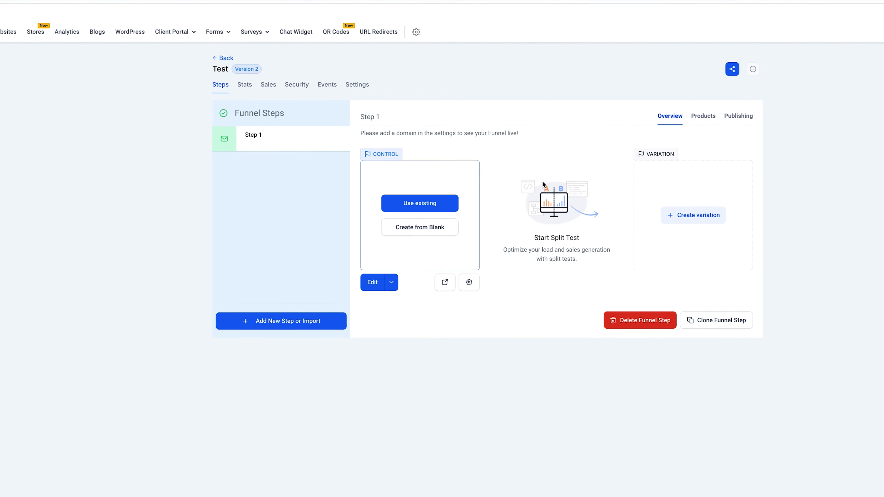
click(425, 217)
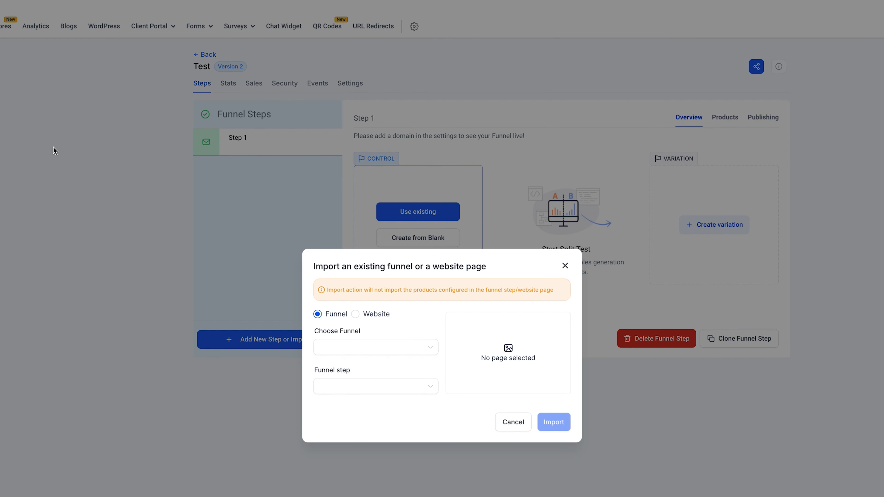
click(564, 266)
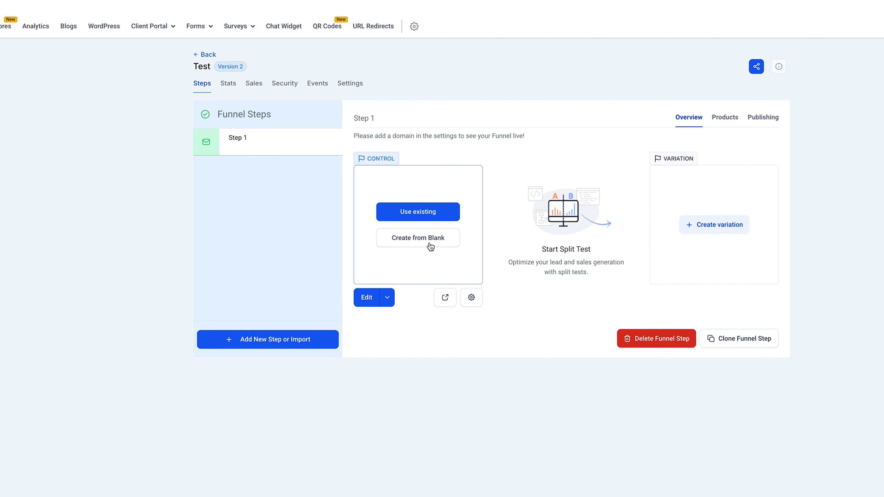
click(387, 297)
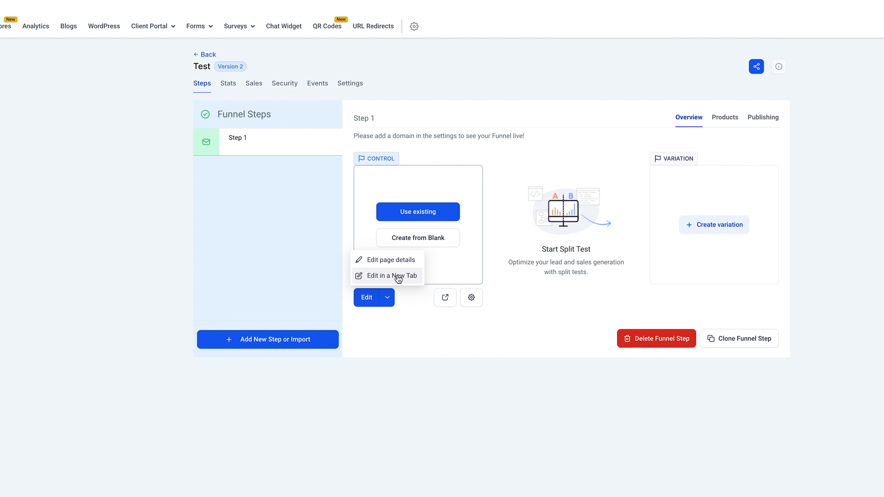
click(503, 340)
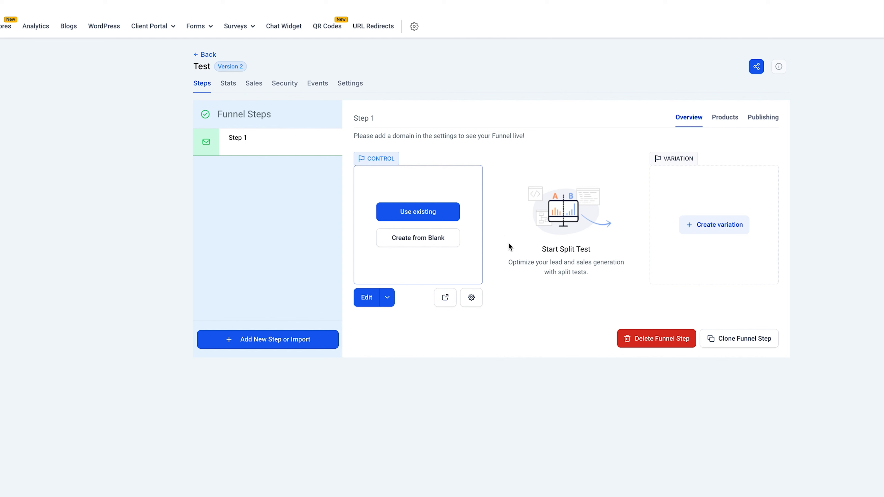
Step: Review the step's Products and Publishing settings before returning to its overview
click(720, 121)
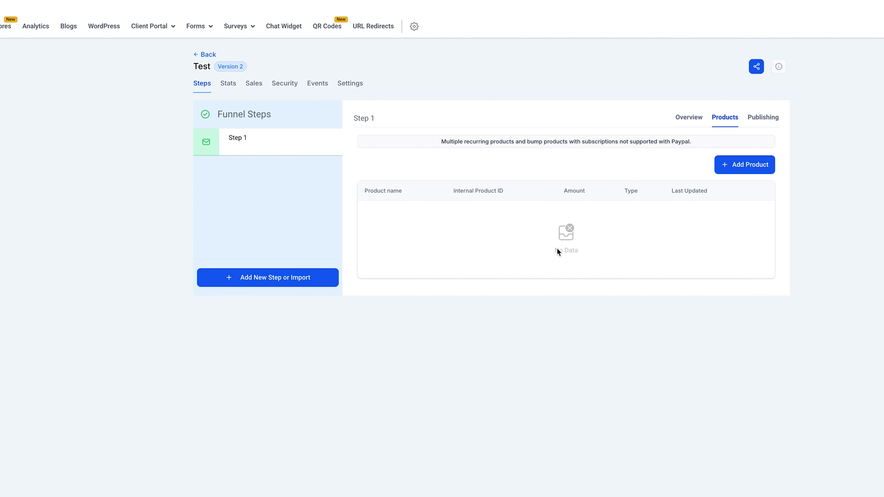
click(761, 117)
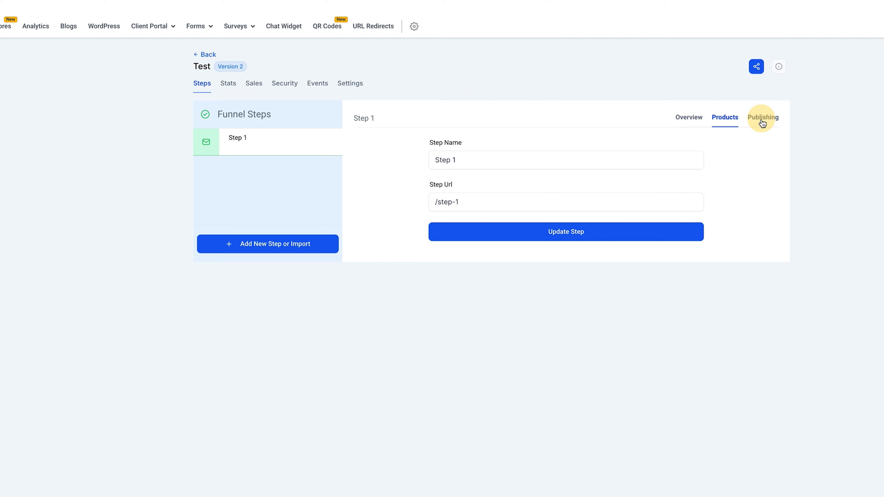
drag(435, 160, 472, 180)
click(471, 178)
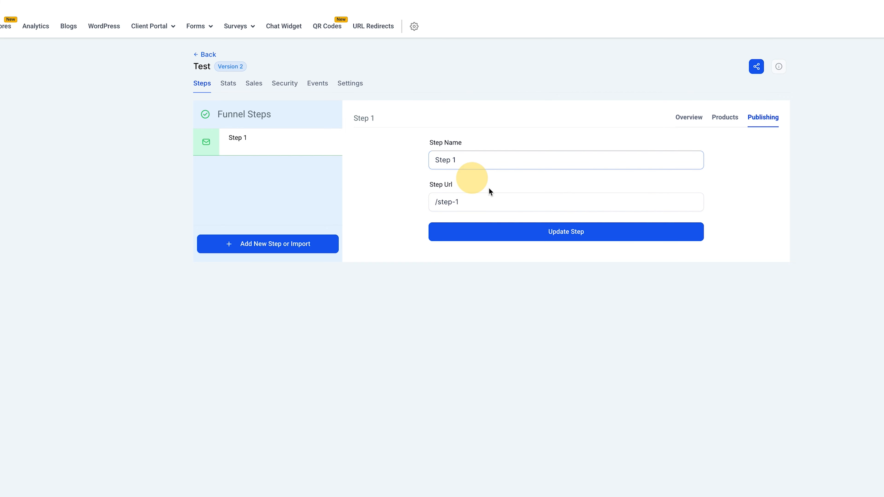
click(682, 122)
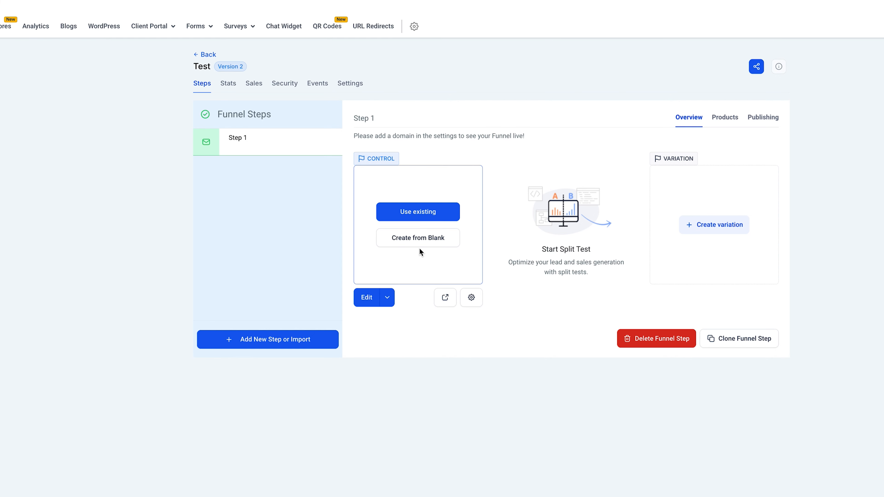
Step: Create the step's page from blank and add a full-width section in the page builder
click(412, 241)
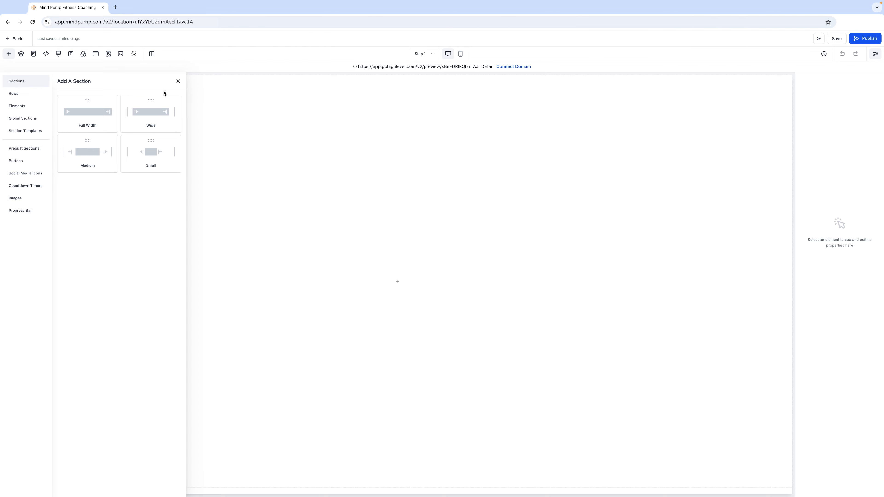
click(45, 77)
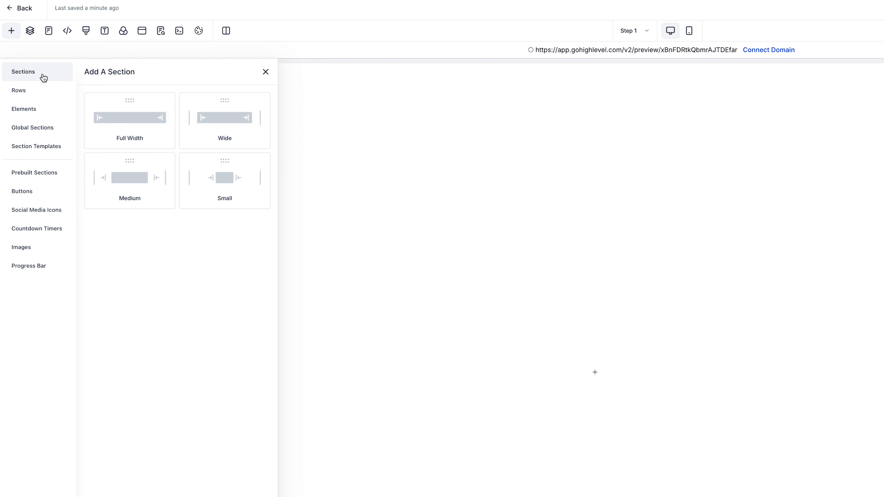
click(36, 91)
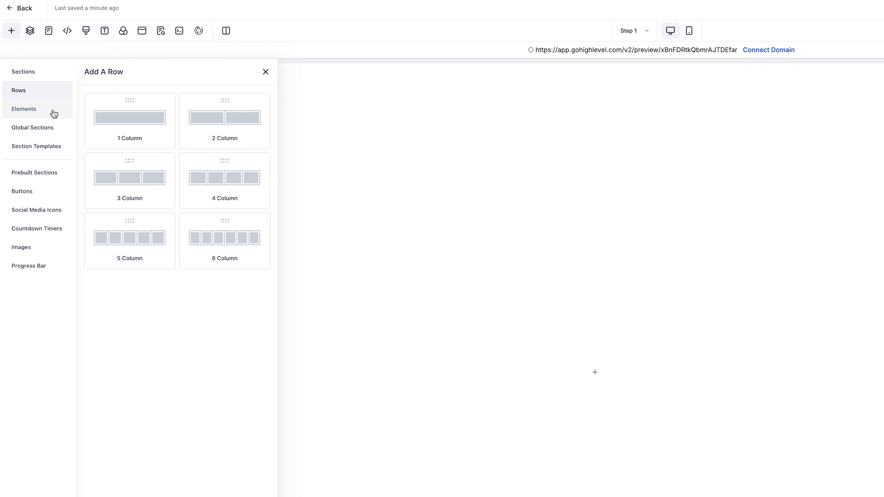
click(54, 113)
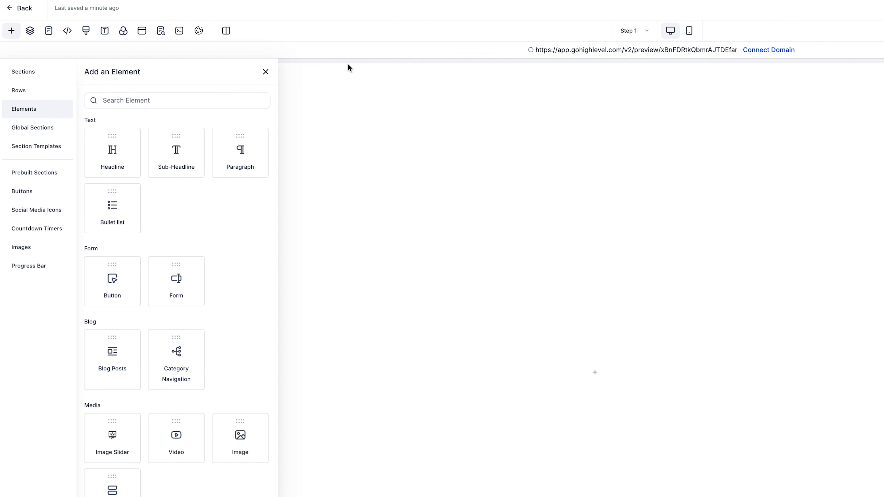
click(34, 80)
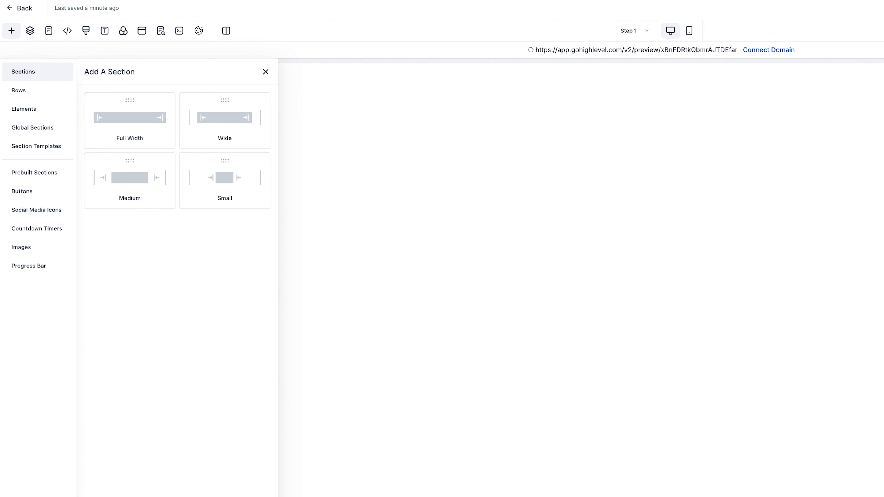
click(134, 129)
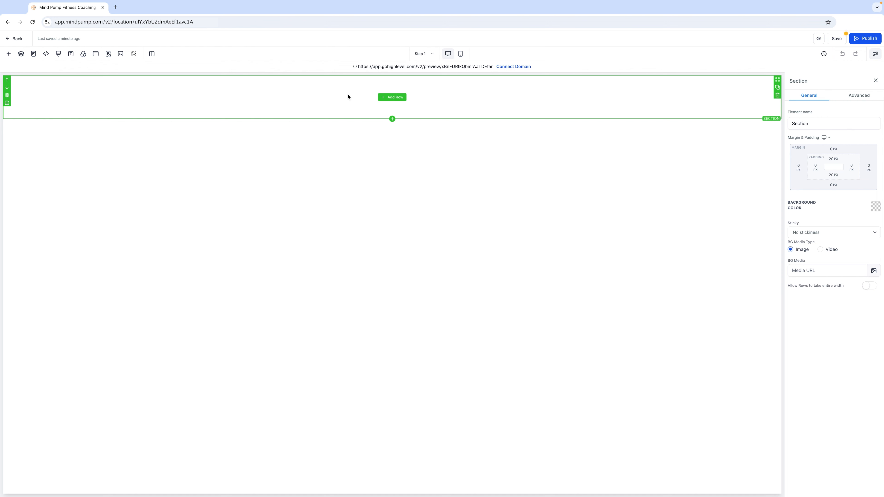
Step: Add a two-column row to the section and place a headline in its first column
click(395, 100)
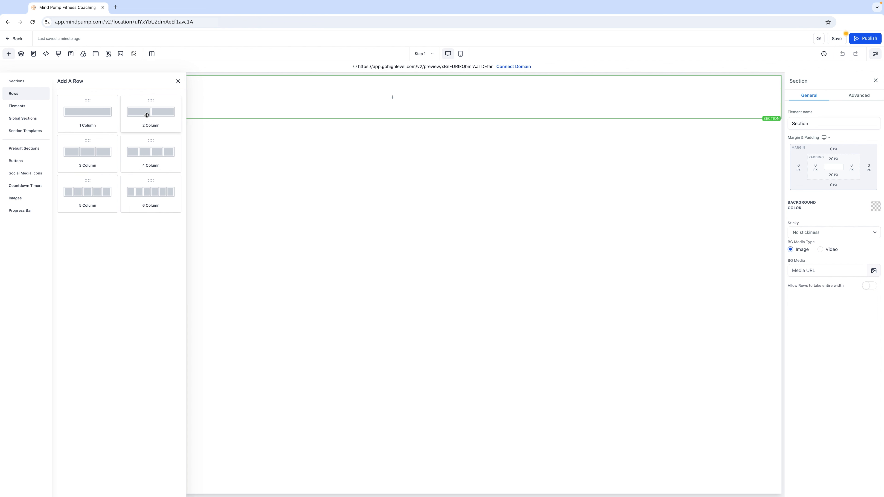
click(154, 114)
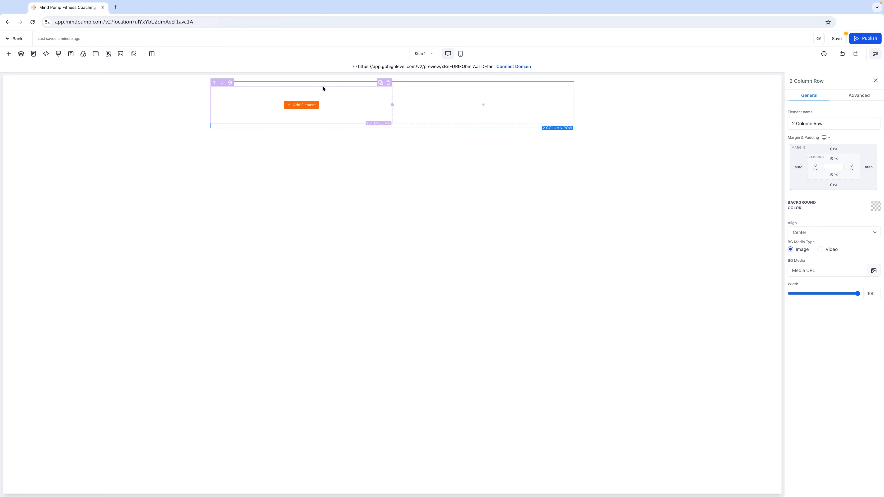
click(303, 107)
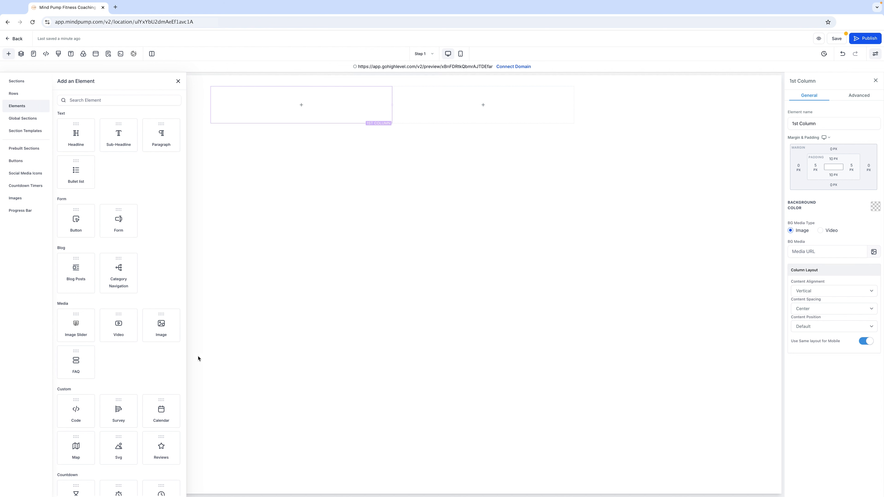
click(81, 140)
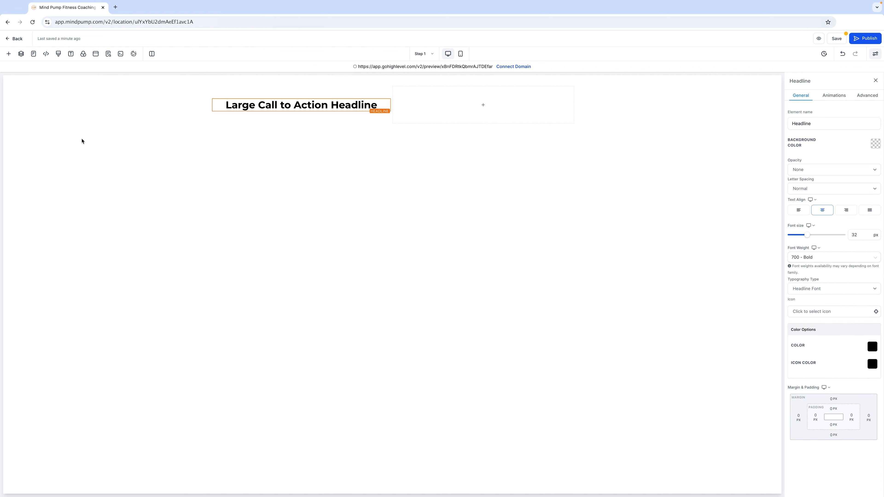
Step: Insert an image element into the row's second column
click(483, 105)
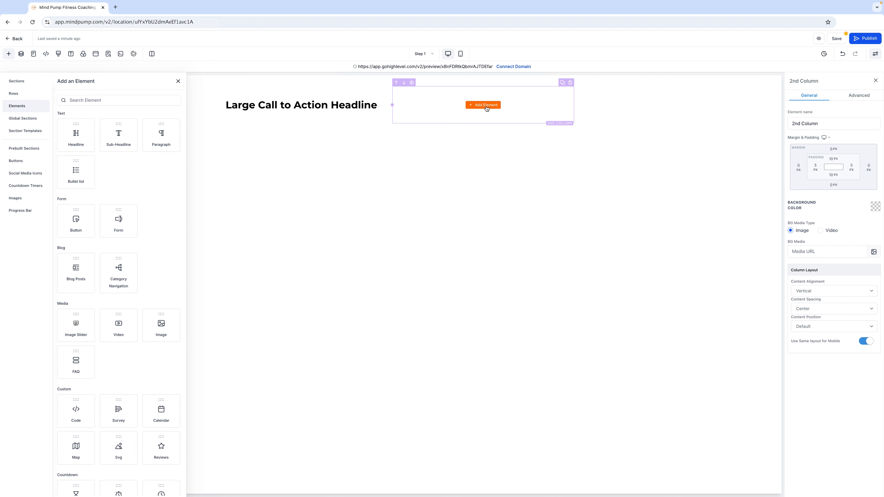
click(161, 325)
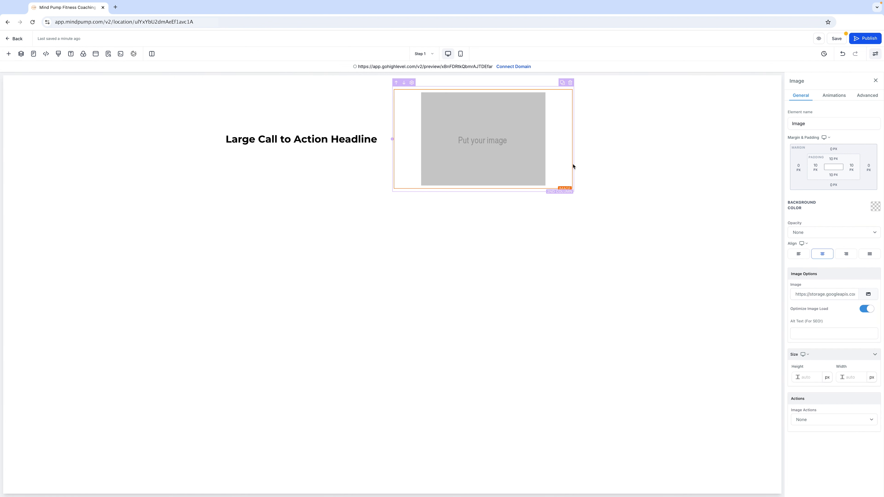
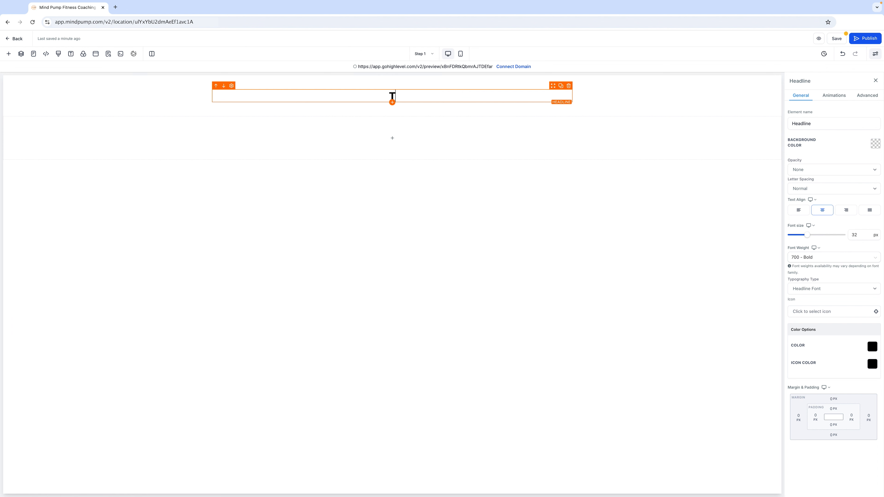
Step: Enter the headline text "This is Our Headline"
text(his is Our Headline)
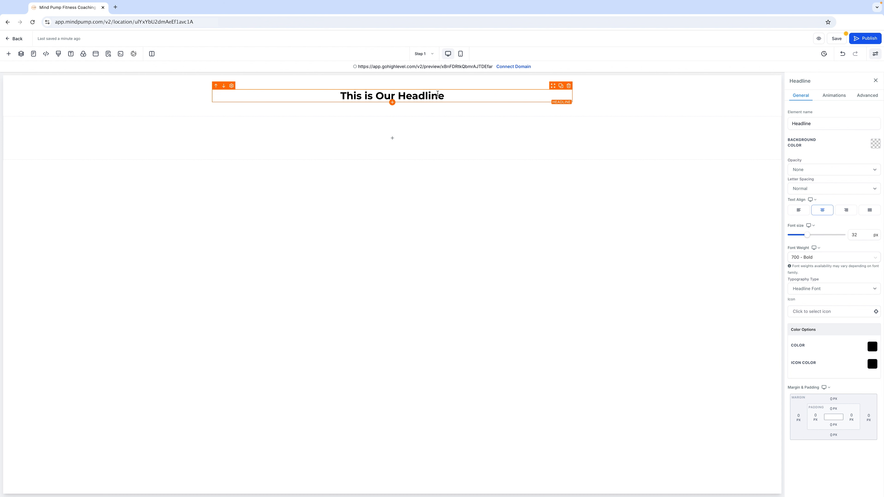
drag(444, 95, 369, 96)
click(369, 97)
Step: Add a sub-headline below the headline and replace its text with "This is Our Sub-Headline"
click(392, 103)
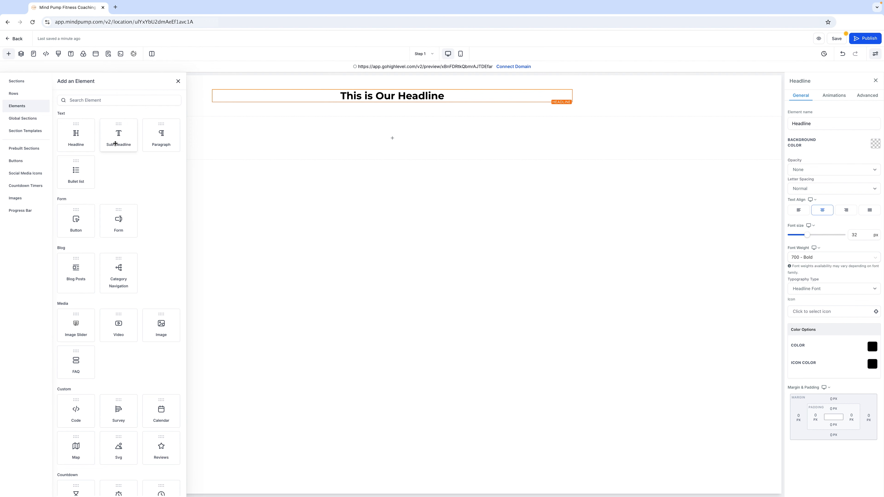
drag(121, 140, 162, 148)
click(385, 105)
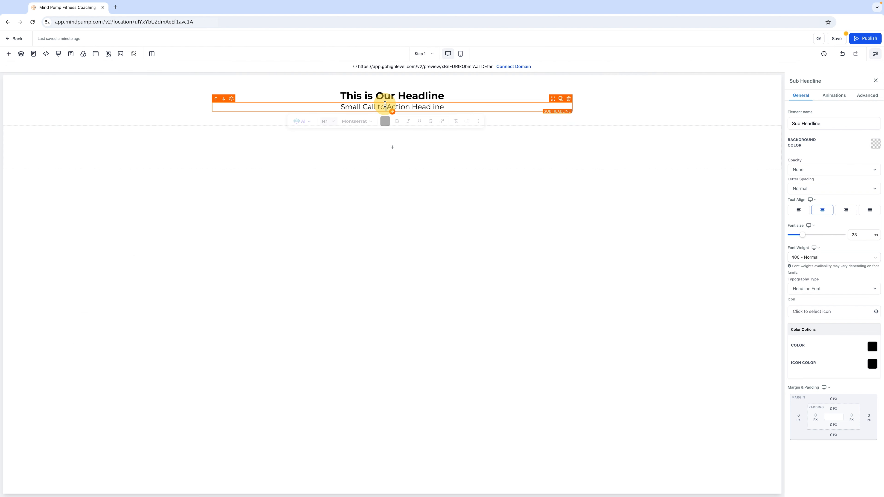
key(ctrl+a)
text(This i)
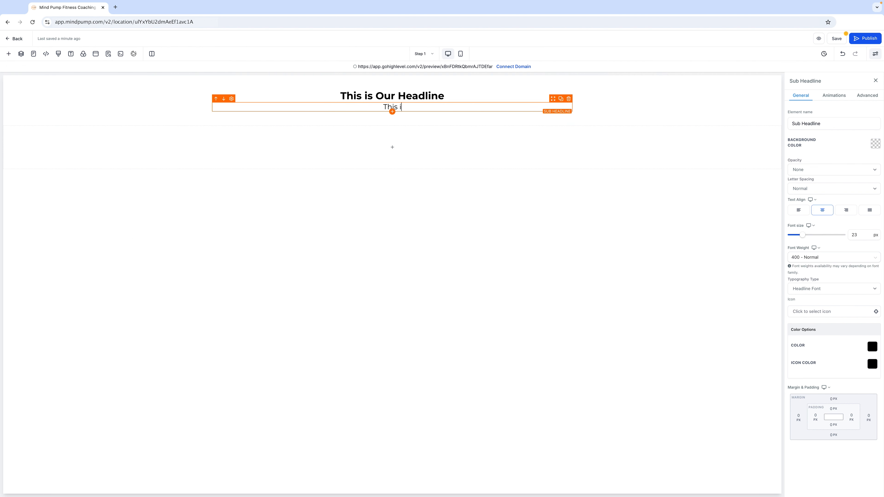
text(s Our Sub-Headline)
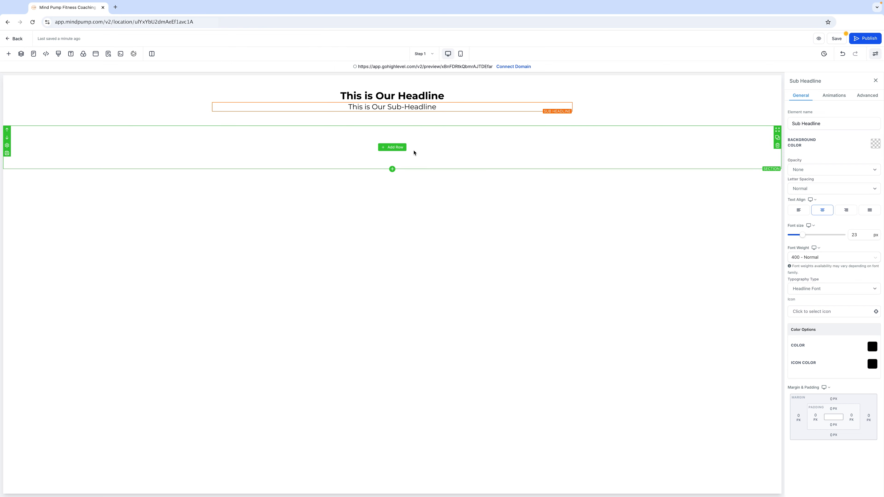
Step: Add a one-column row to the second section and insert a video element into it
click(393, 147)
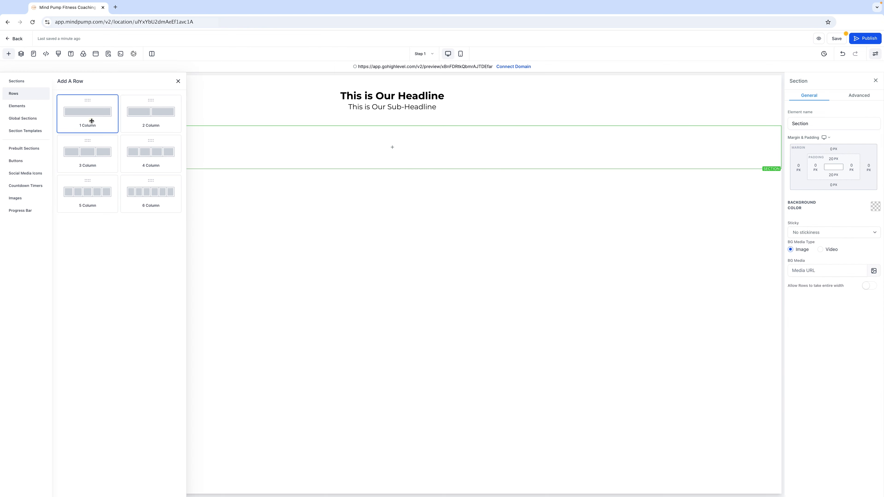
click(92, 121)
click(396, 156)
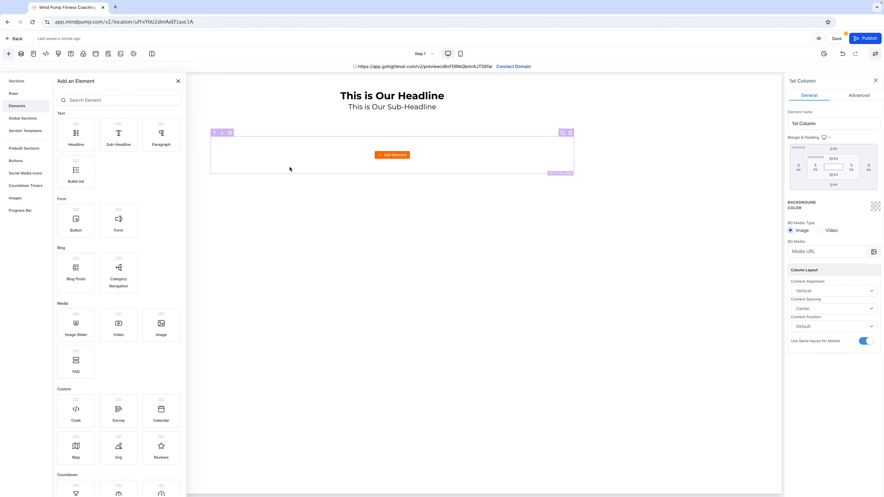
click(118, 325)
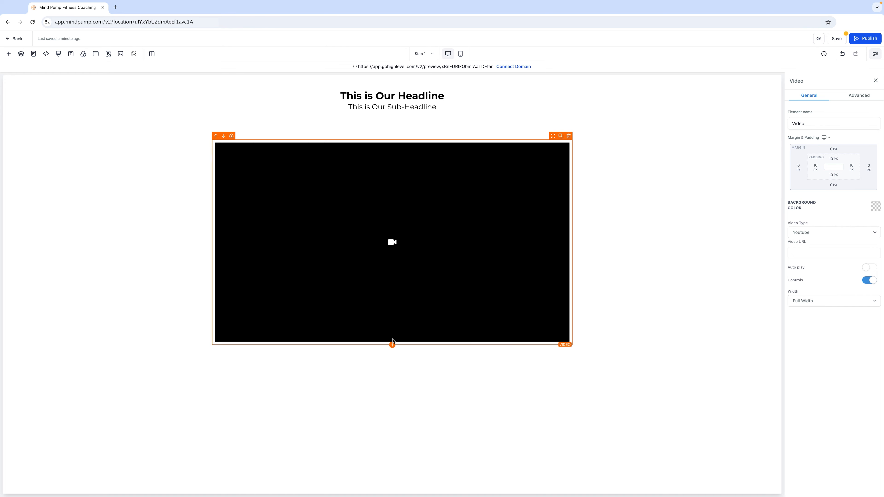
Step: Add a button element below the video
click(392, 344)
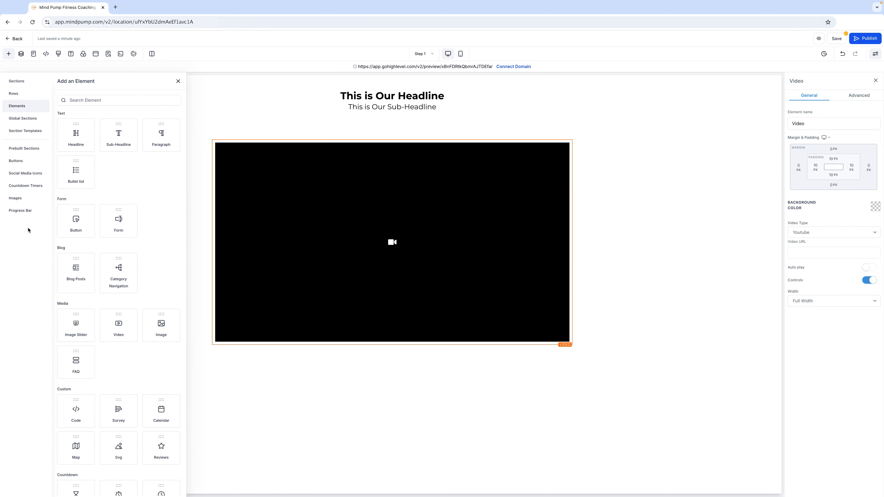
click(73, 220)
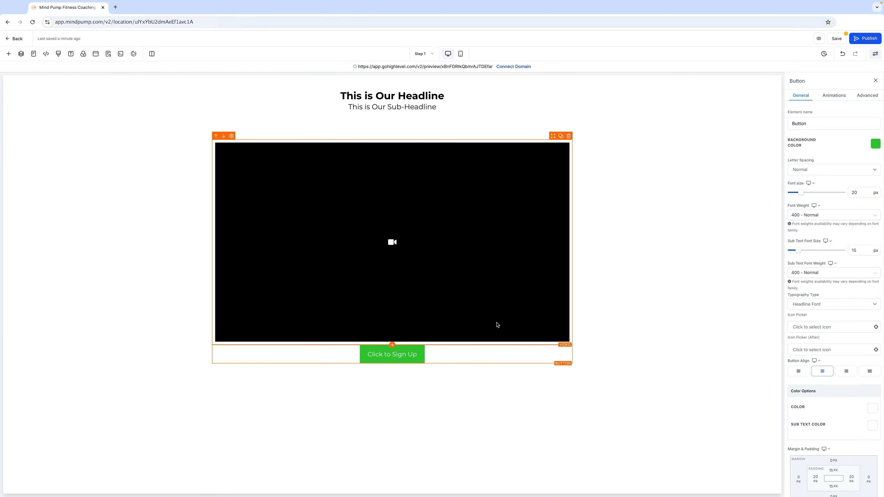
click(659, 276)
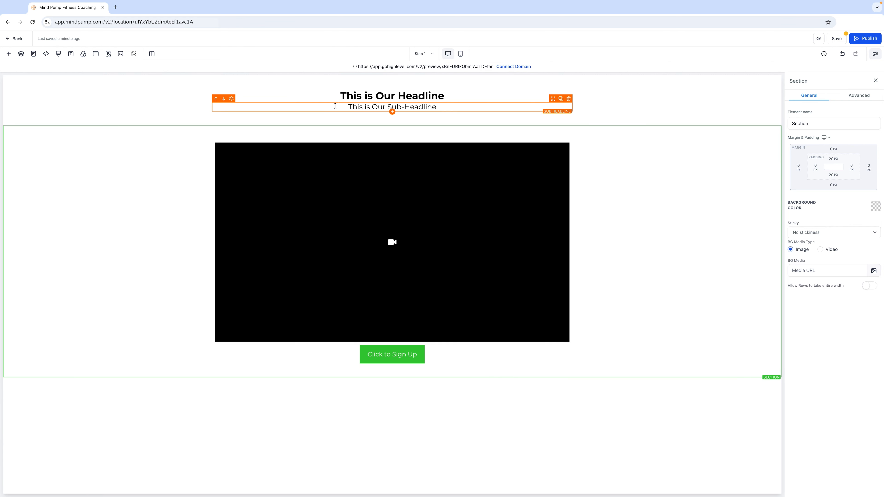
Step: Inspect the video element's general and advanced settings
mouse_move(340, 95)
mouse_down()
mouse_move(477, 105)
mouse_move(350, 108)
mouse_up()
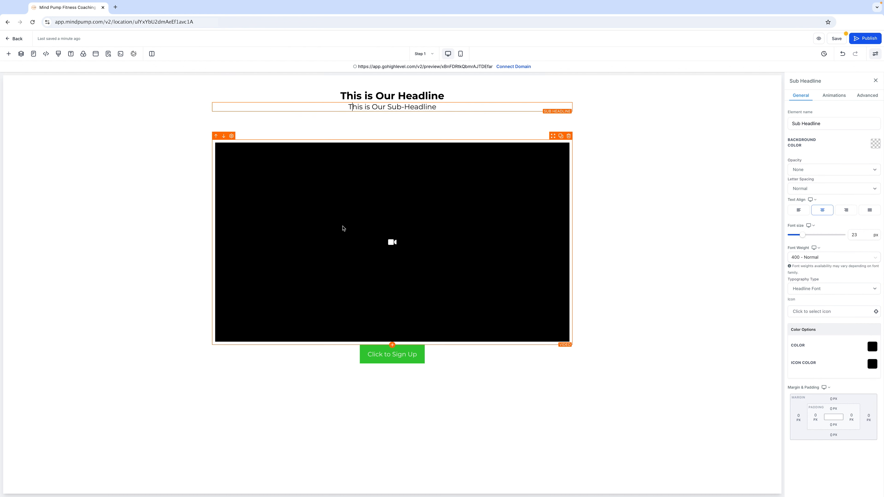
click(388, 294)
click(417, 357)
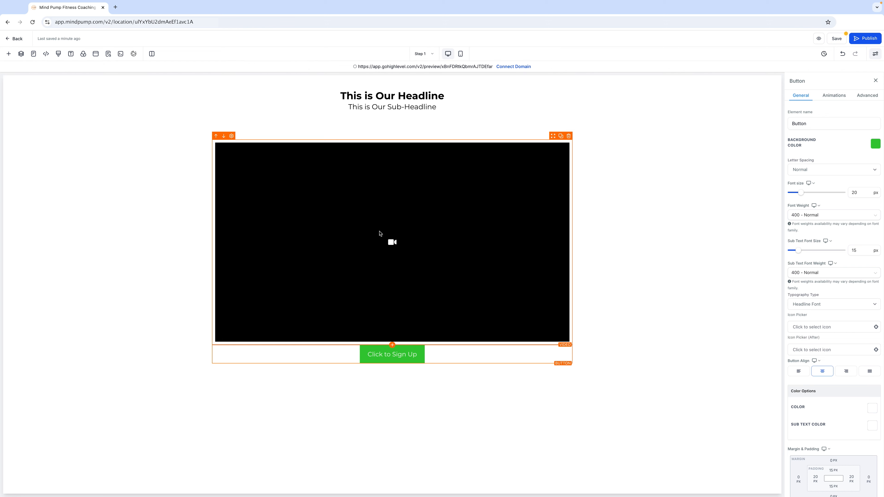
click(396, 209)
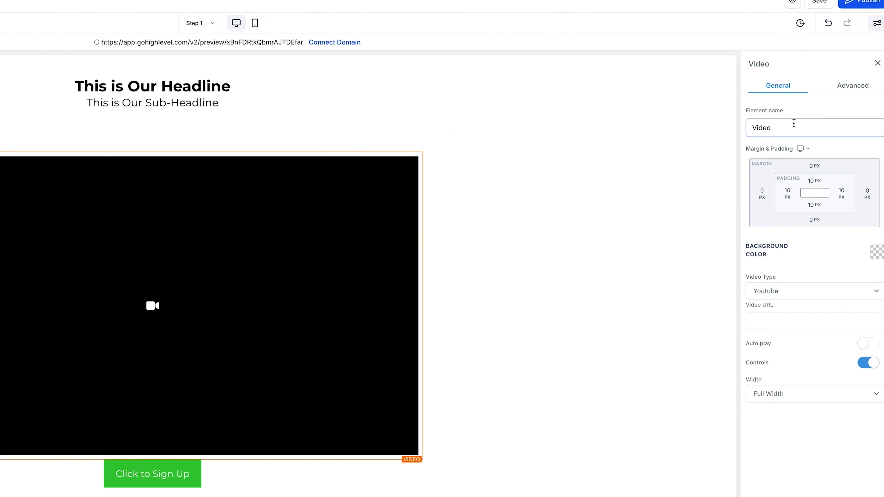
click(815, 219)
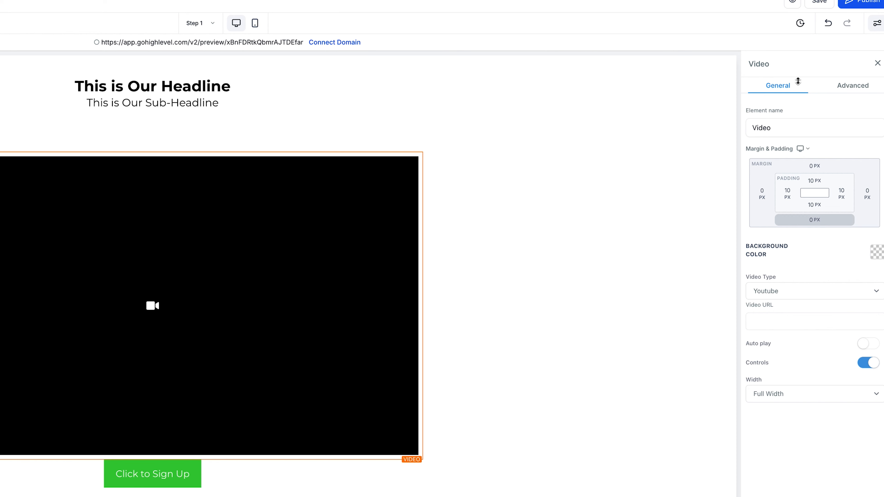
click(848, 88)
click(789, 90)
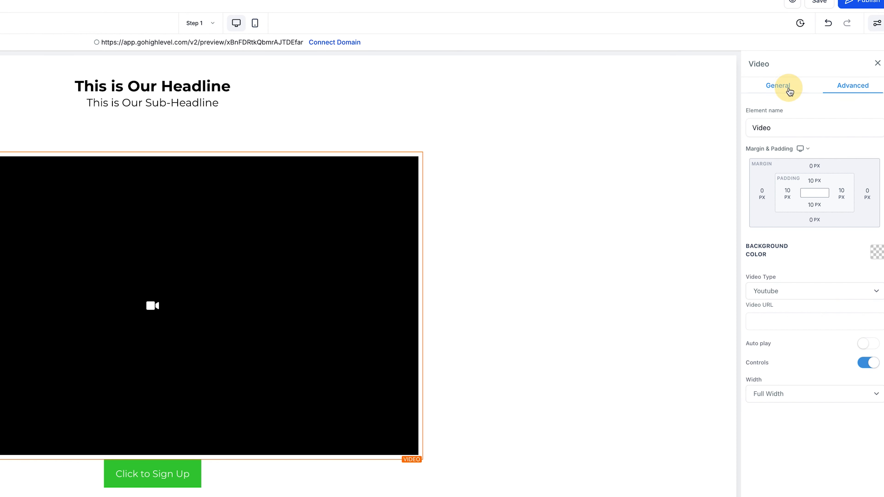
click(842, 95)
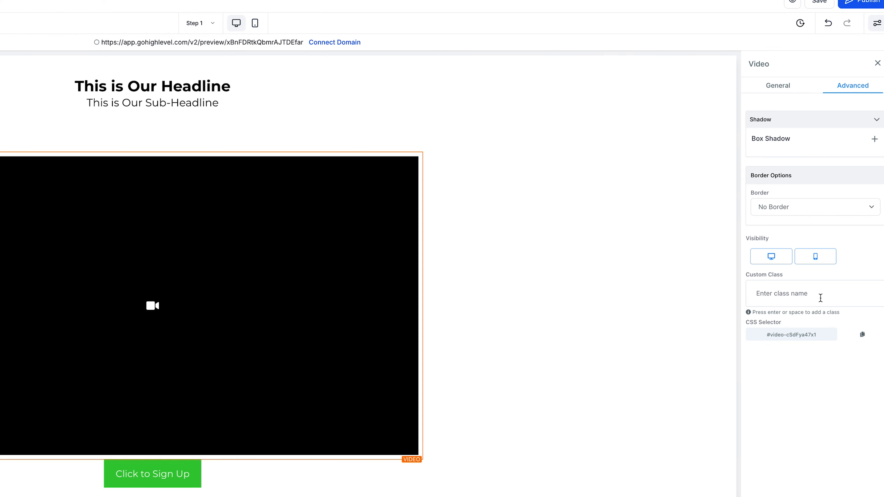
Step: Examine the button's settings and the spacing of the headline, section, column, row and video elements
click(184, 482)
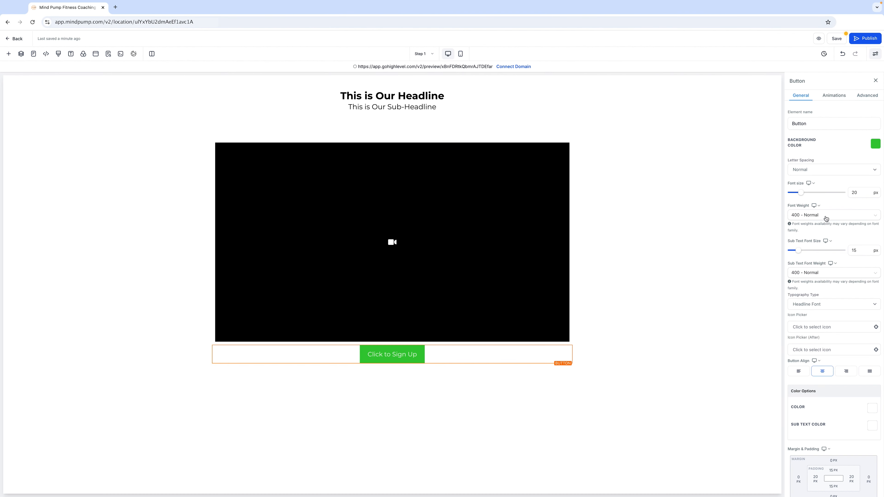
scroll(832, 200, down, 4)
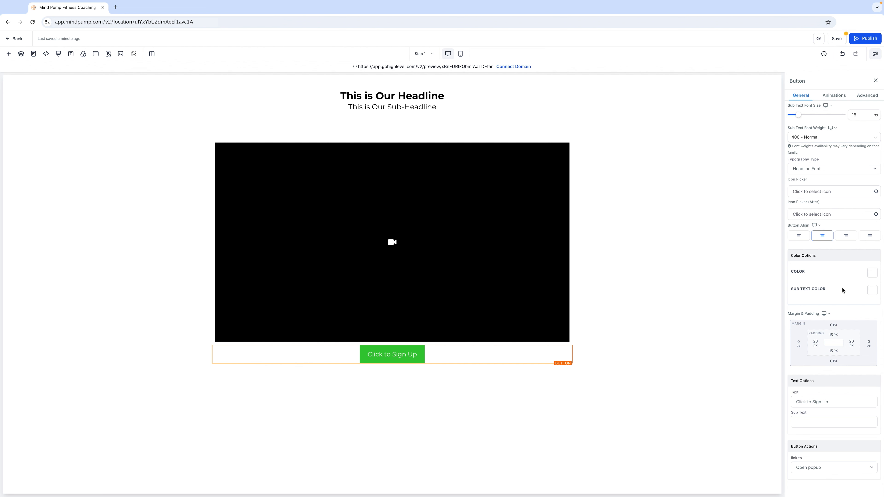
scroll(842, 290, up, 3)
scroll(842, 291, up, 1)
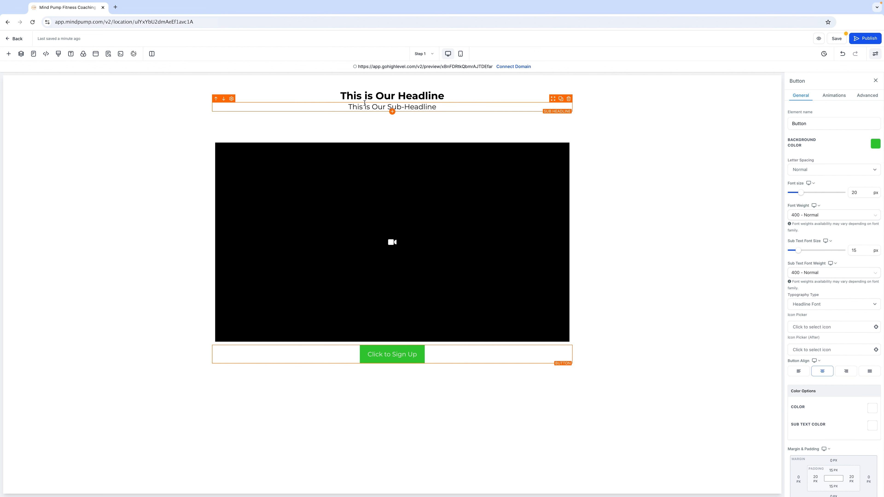
click(370, 98)
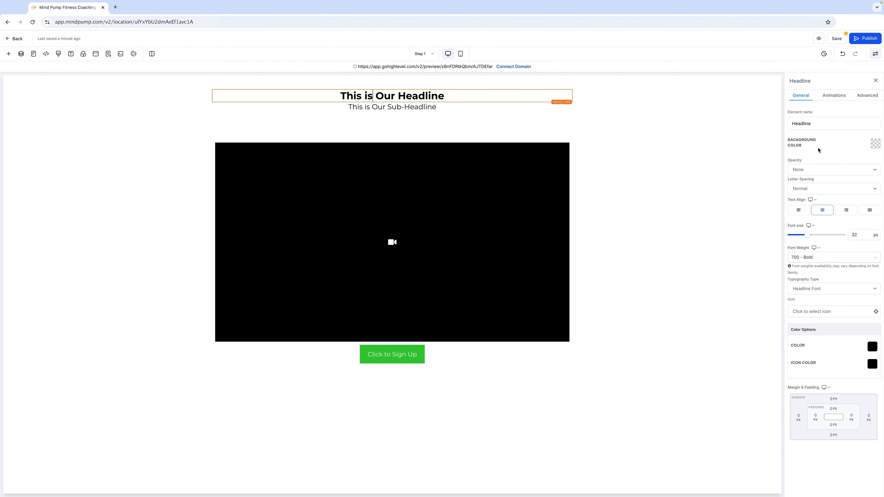
click(654, 111)
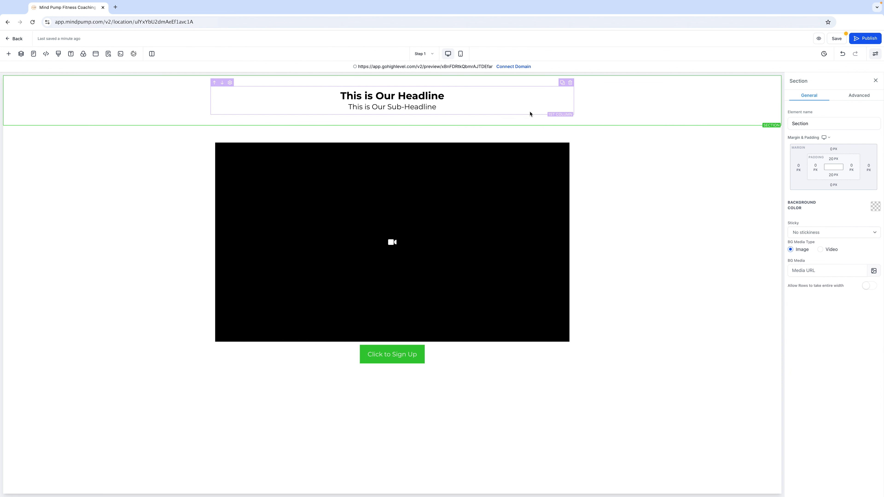
click(531, 116)
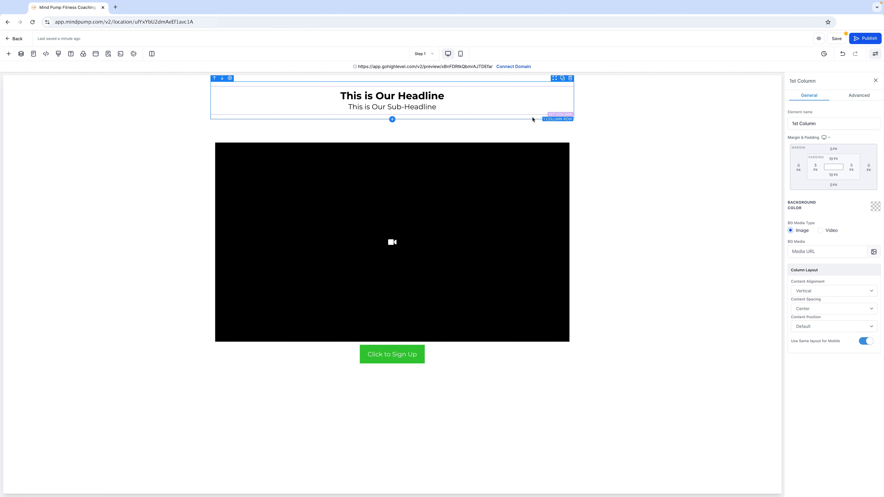
click(532, 119)
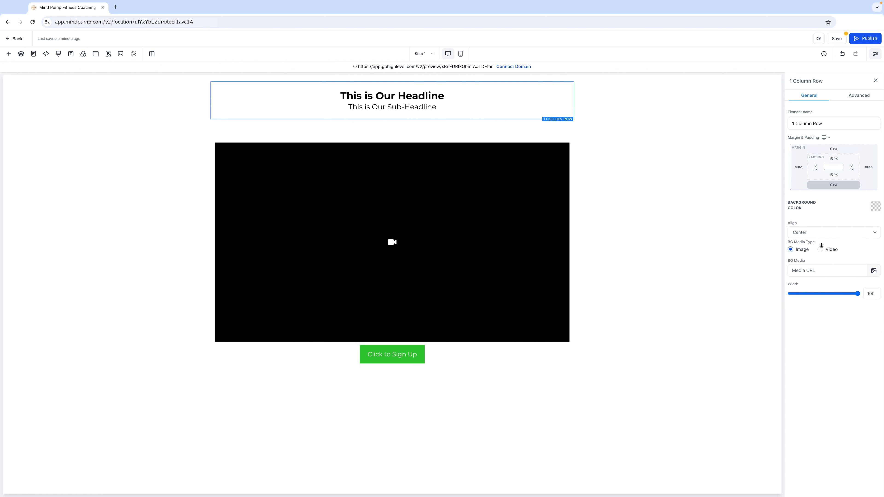
click(401, 168)
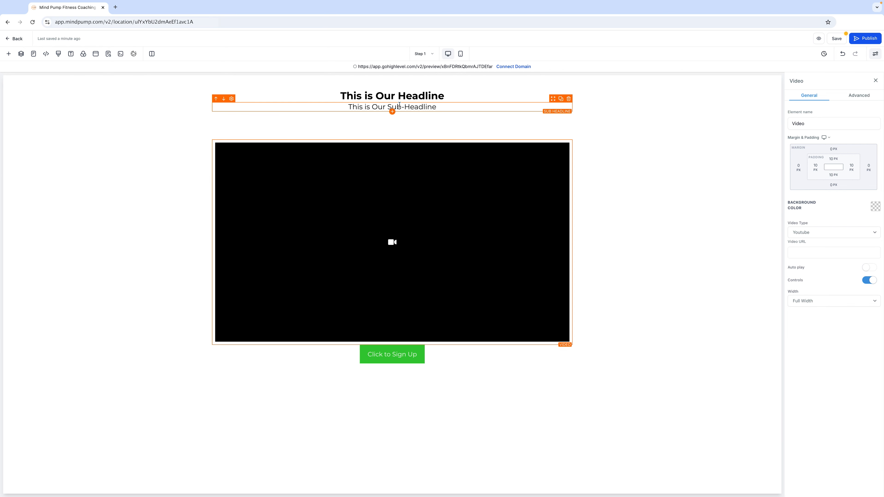
click(413, 131)
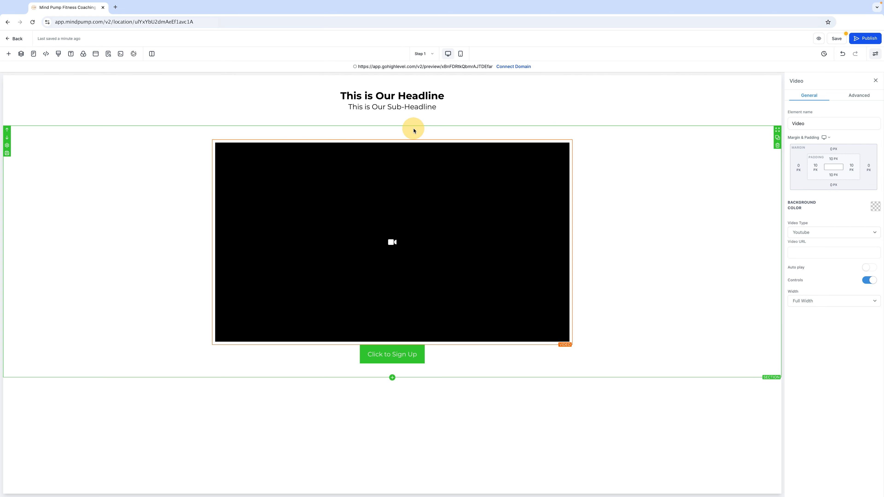
click(424, 172)
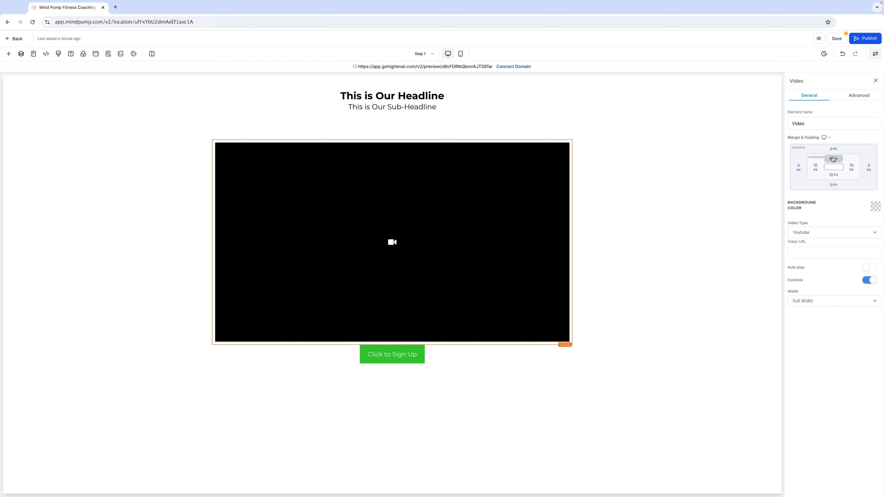
click(472, 138)
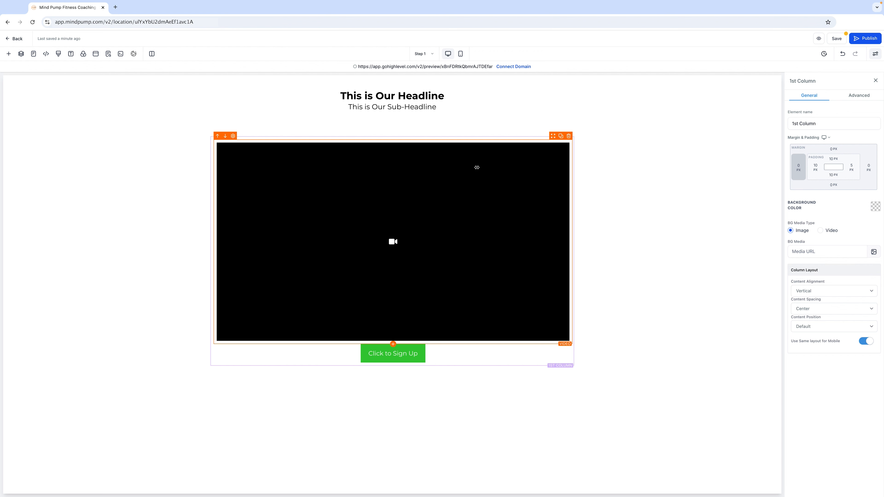
click(485, 131)
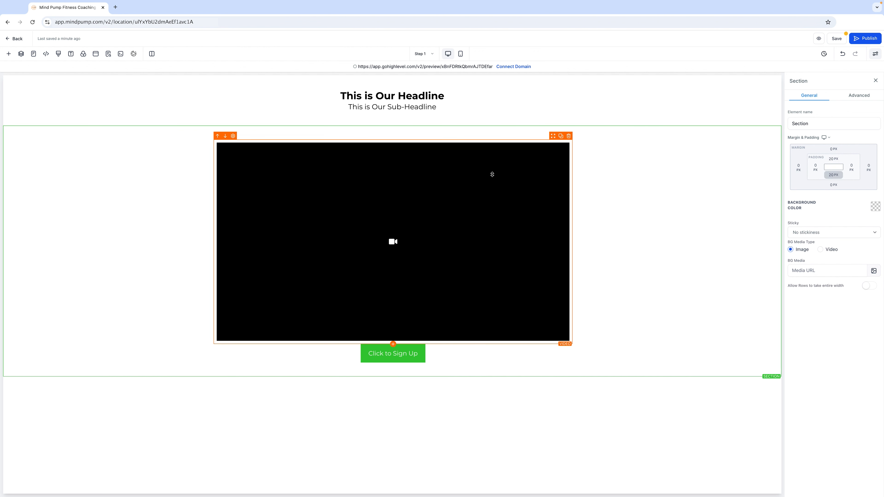
click(478, 176)
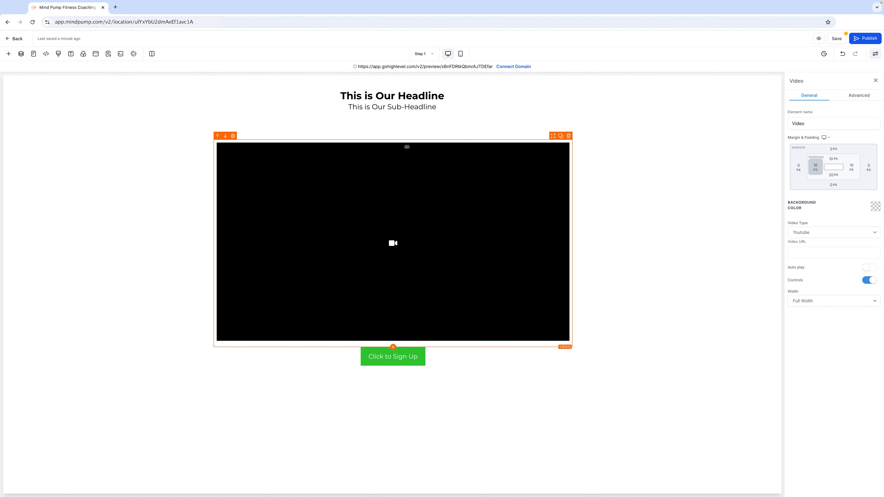
Step: Set the video section's top padding to 0 px
click(402, 130)
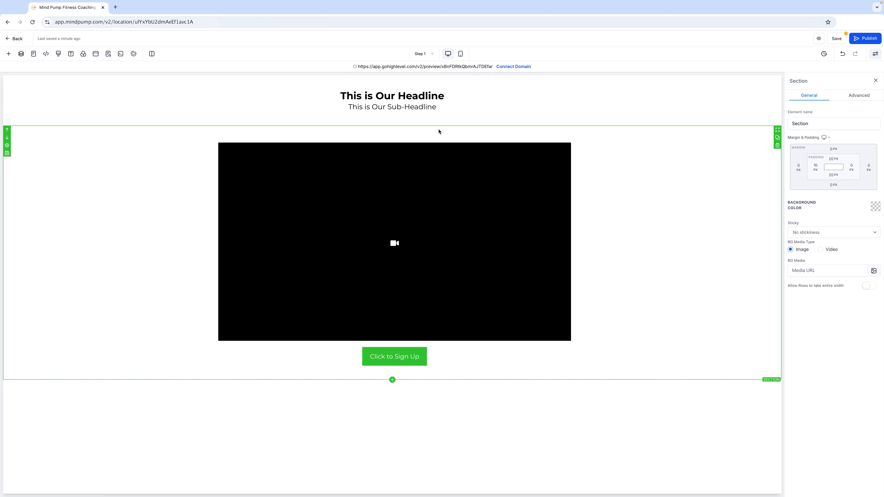
click(833, 158)
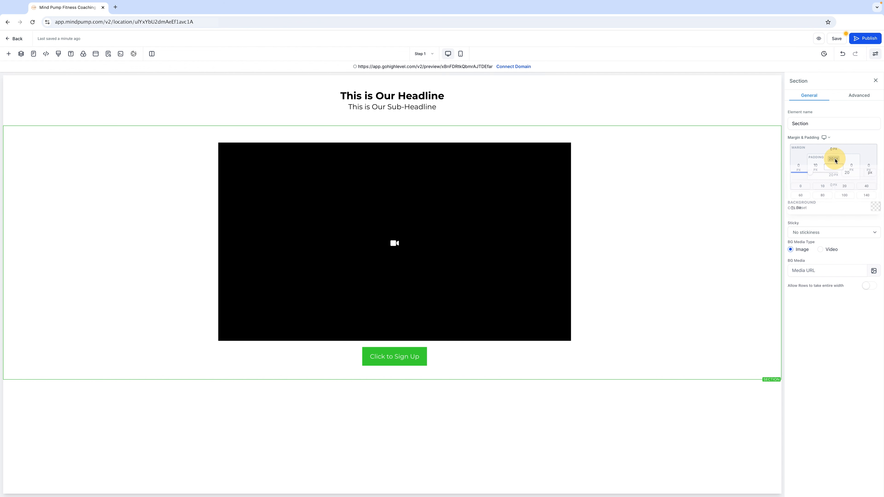
click(802, 189)
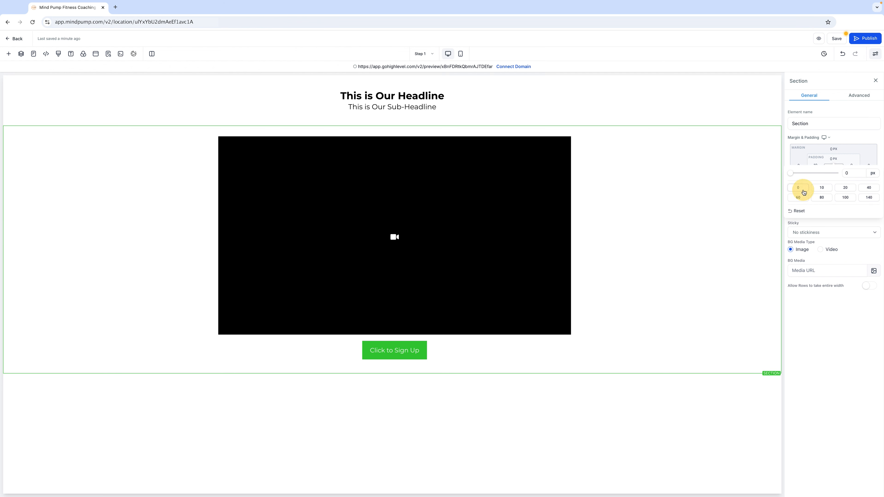
Step: Set the one-column row's top padding to 0 px
click(402, 132)
click(837, 159)
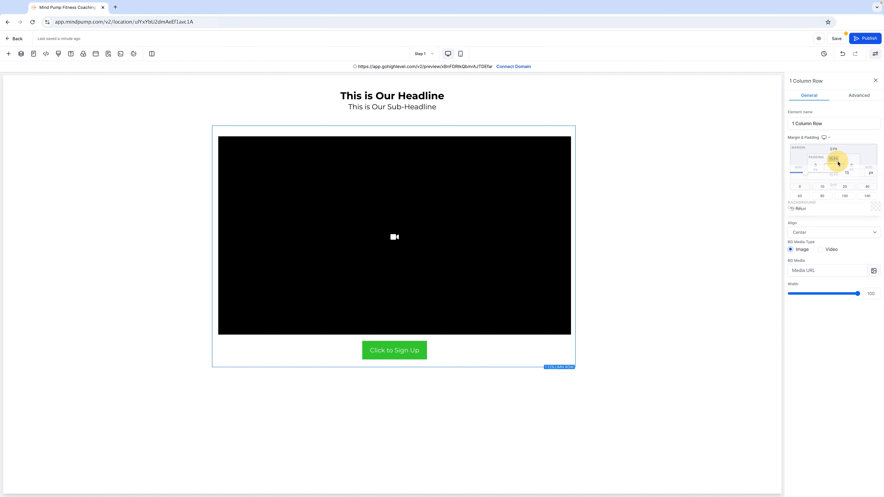
click(798, 187)
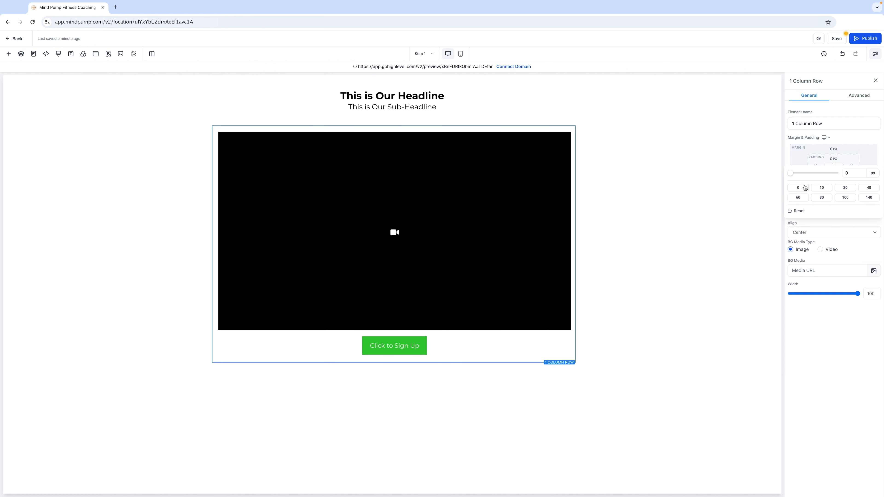
Step: Set the video element's top padding to 0 px
click(477, 188)
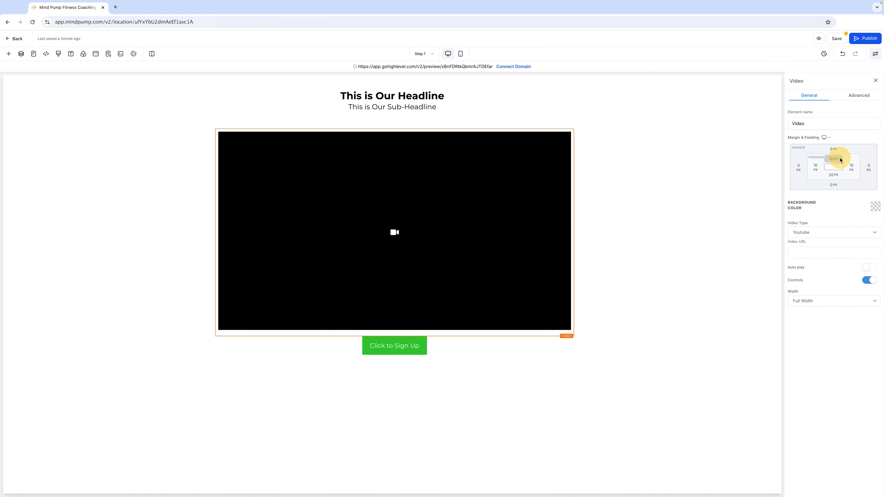
click(828, 169)
click(798, 187)
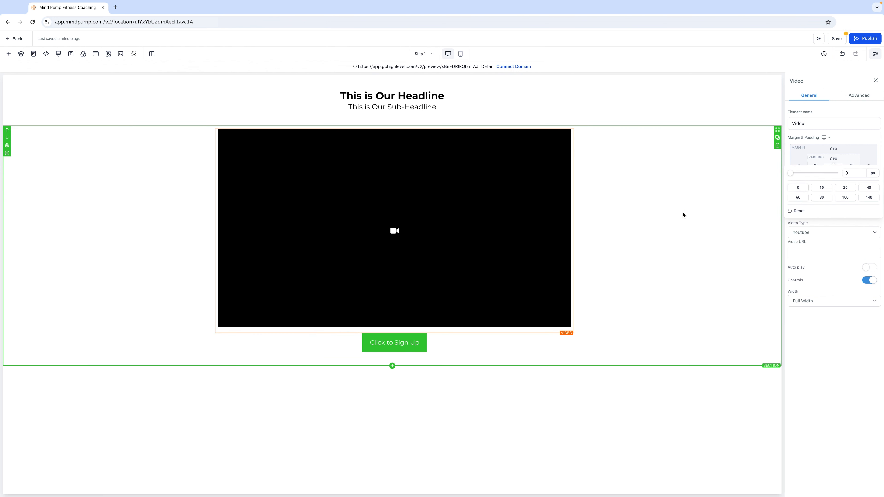
Step: Set the headline section's bottom padding to 0 px
click(653, 219)
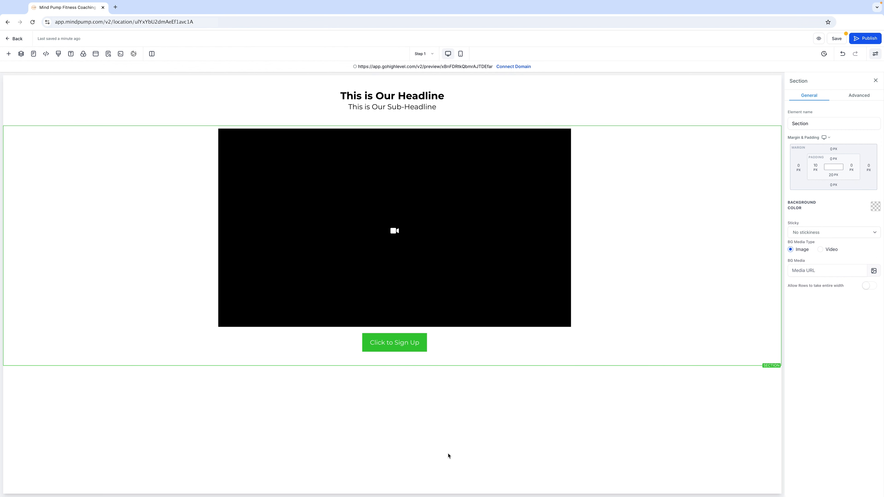
click(476, 426)
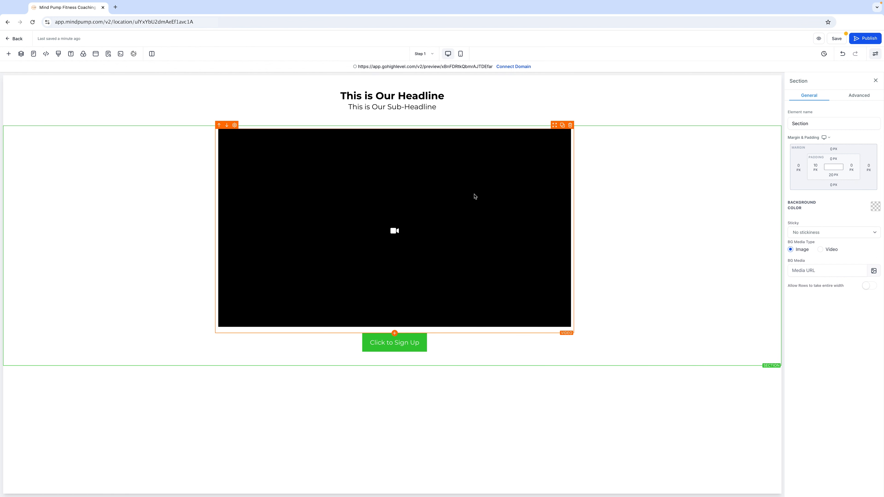
click(404, 107)
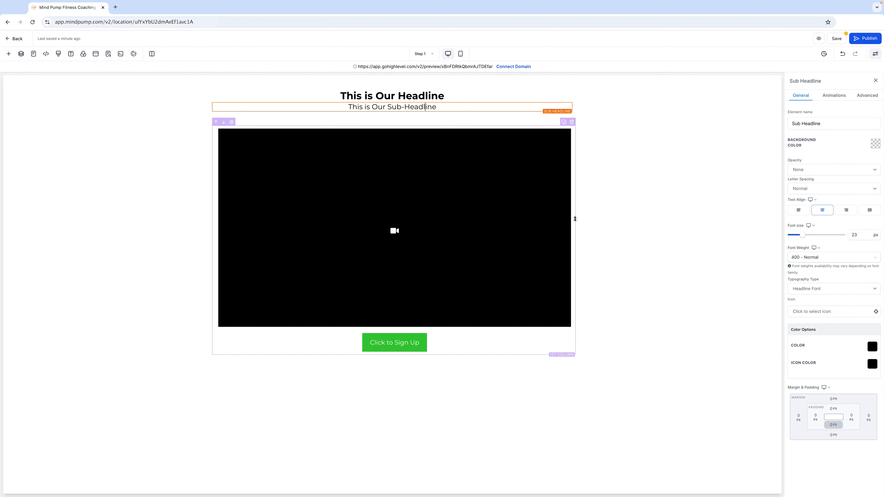
click(423, 114)
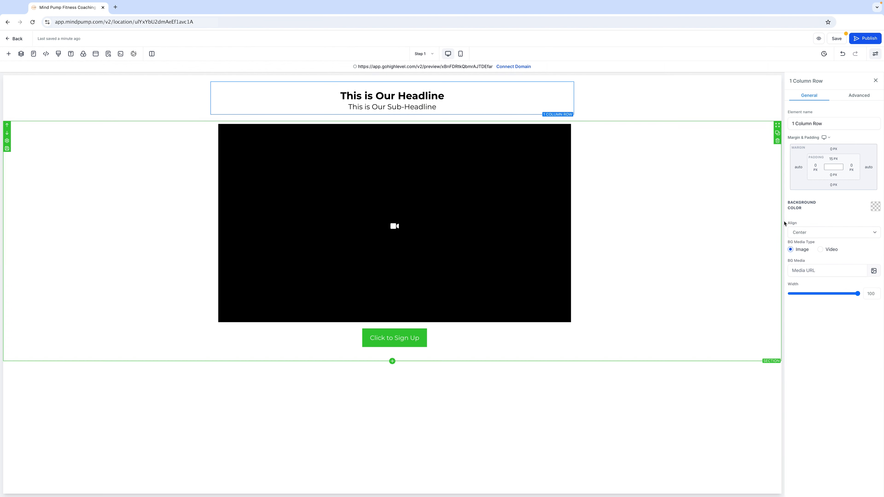
click(598, 118)
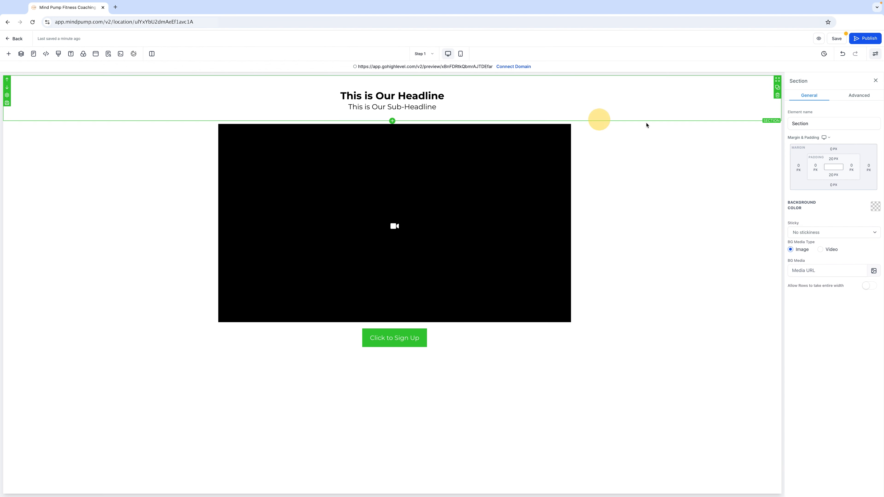
click(837, 178)
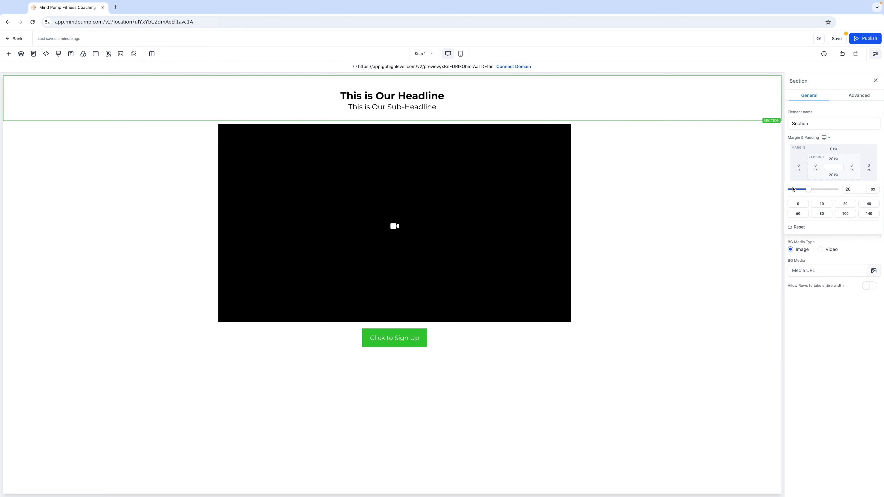
click(798, 203)
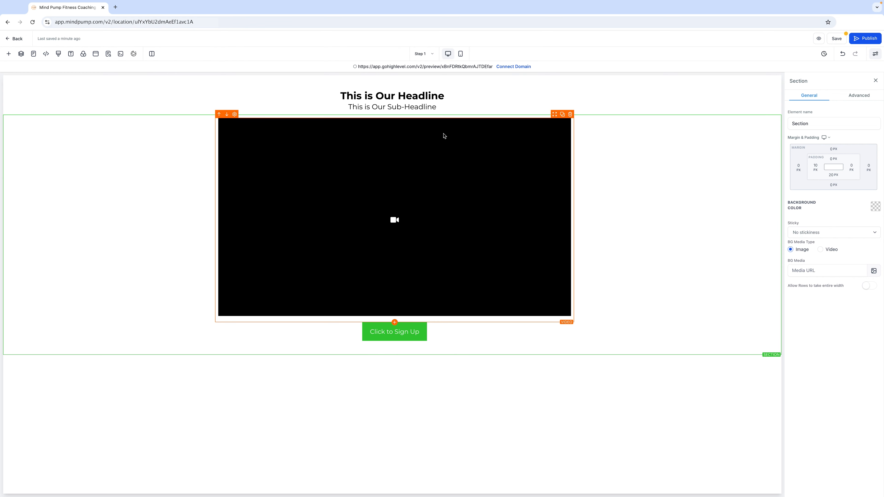
Step: Set the sign-up button's background colour to blue
click(428, 106)
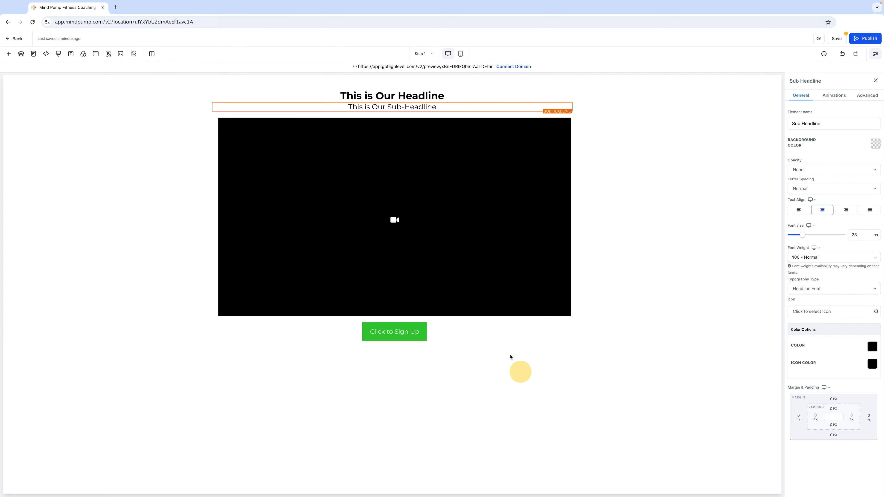
click(615, 146)
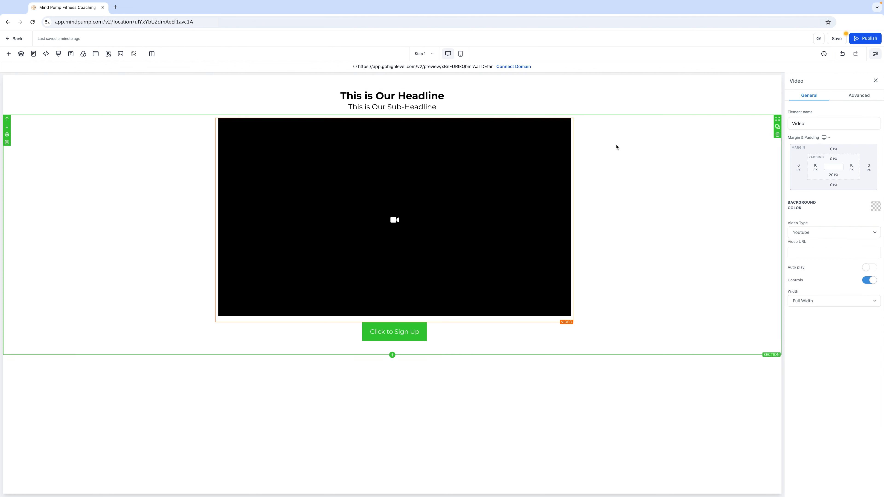
click(435, 306)
click(405, 339)
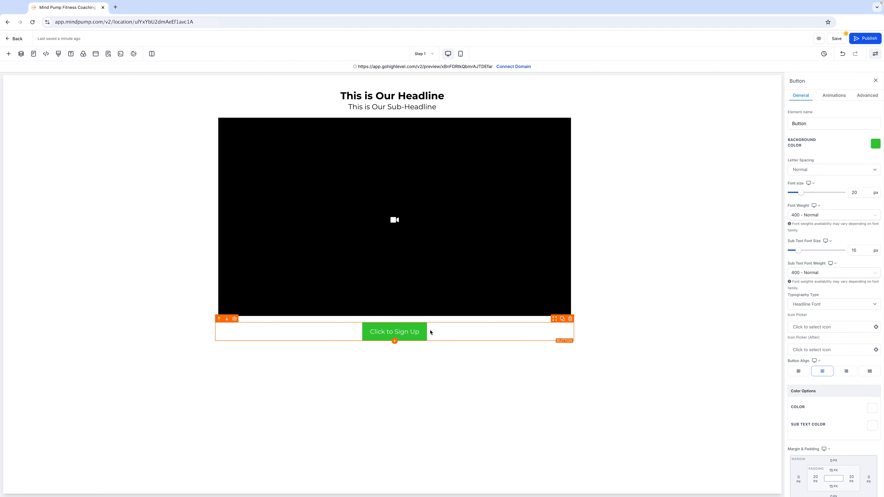
click(875, 144)
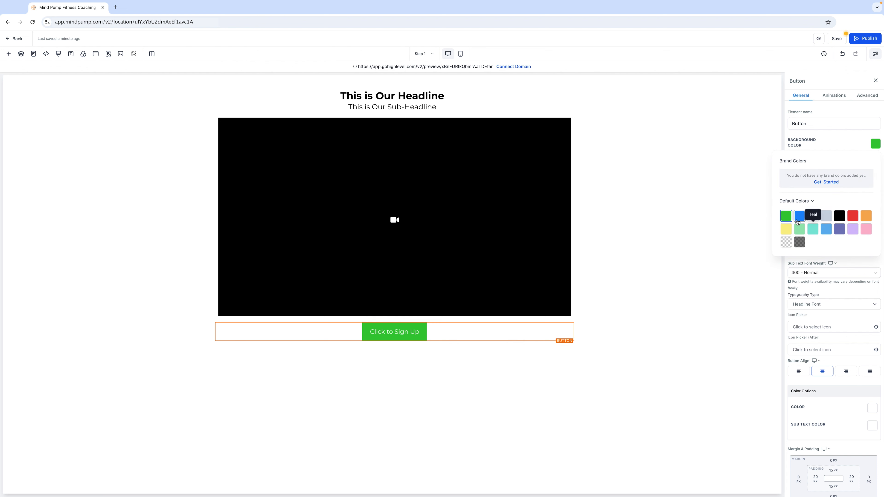
click(800, 216)
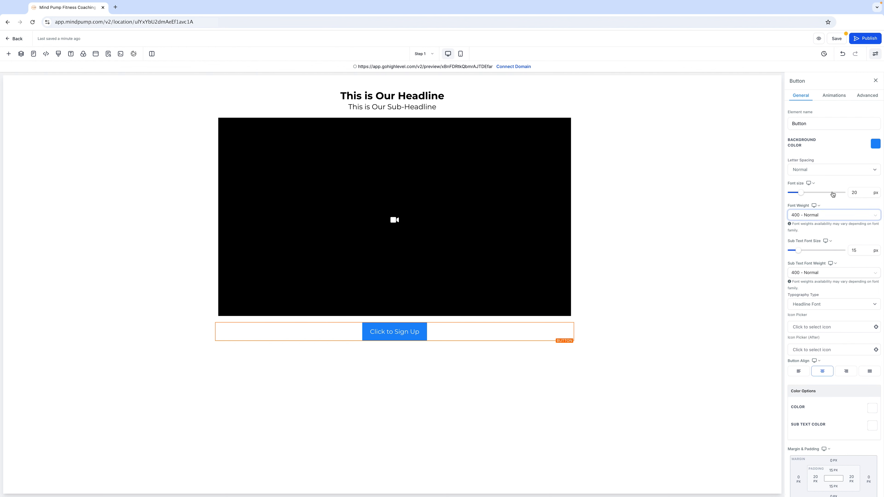
Step: Set the button's font weight to 700 - Bold
click(830, 170)
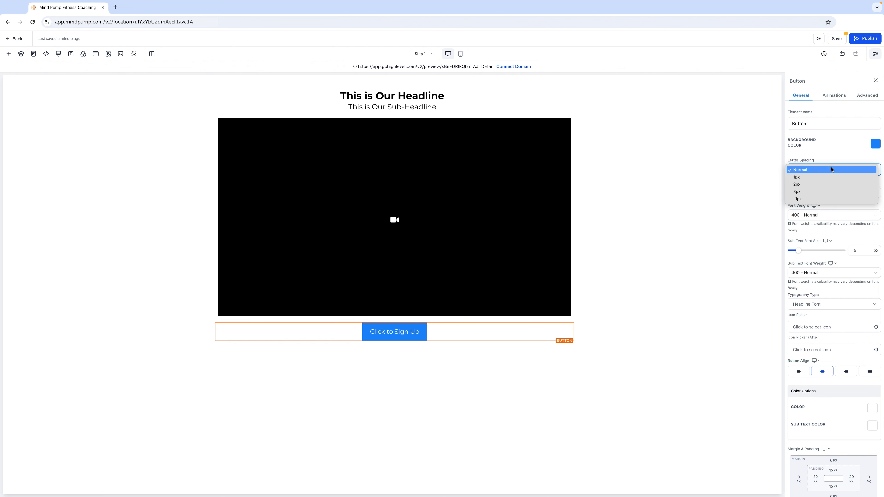
click(818, 216)
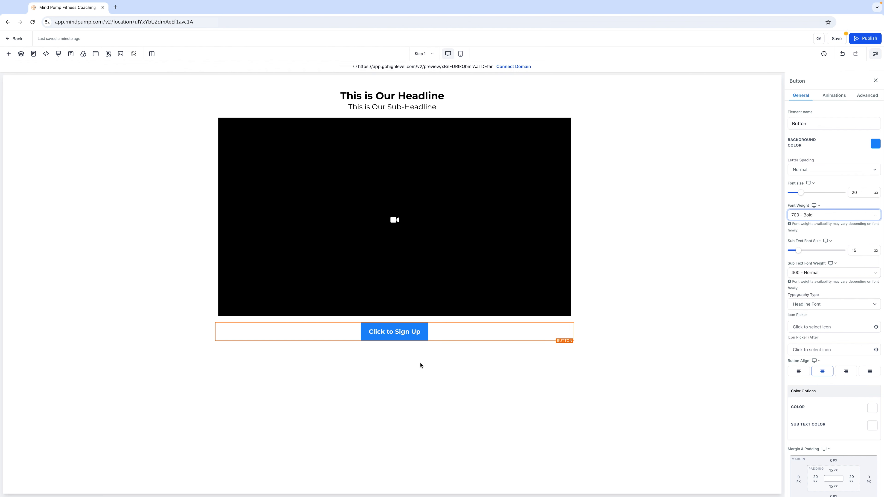
click(424, 337)
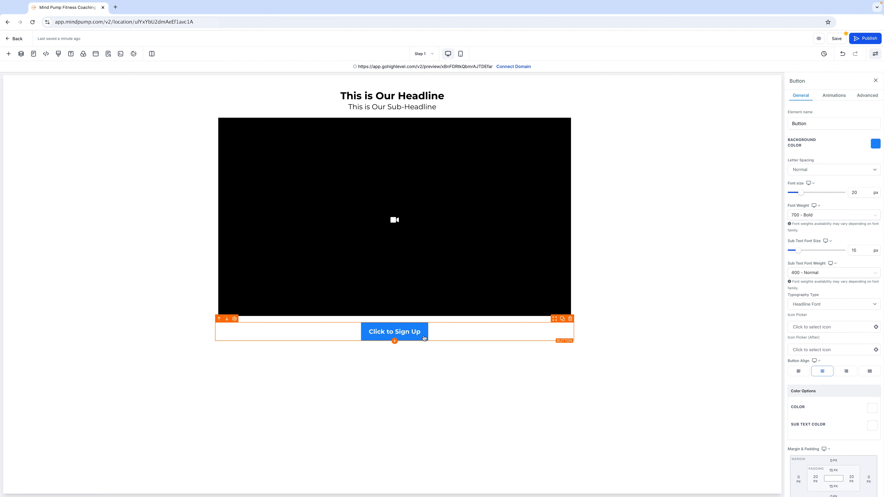
Step: Give the button a full border with a 15px border radius
click(873, 99)
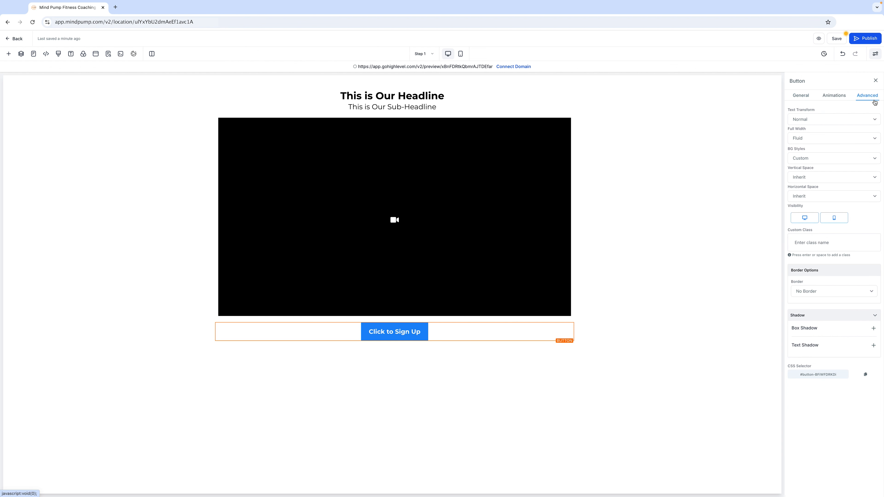
click(812, 294)
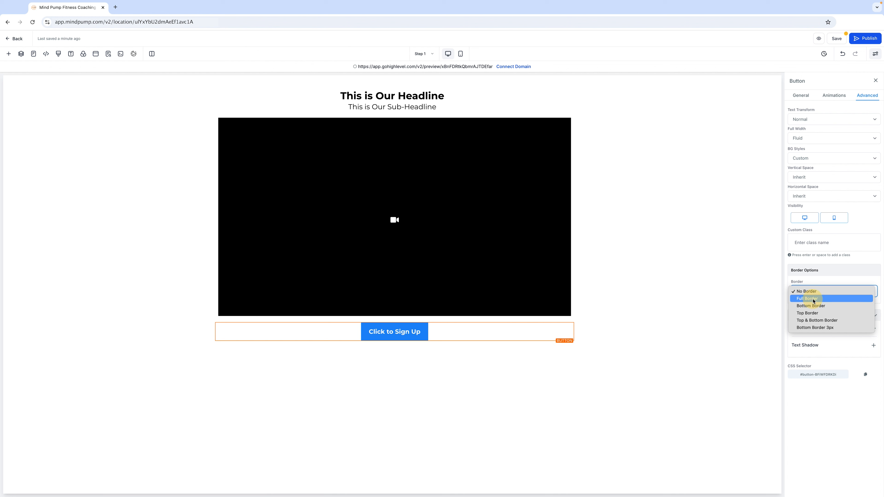
click(813, 299)
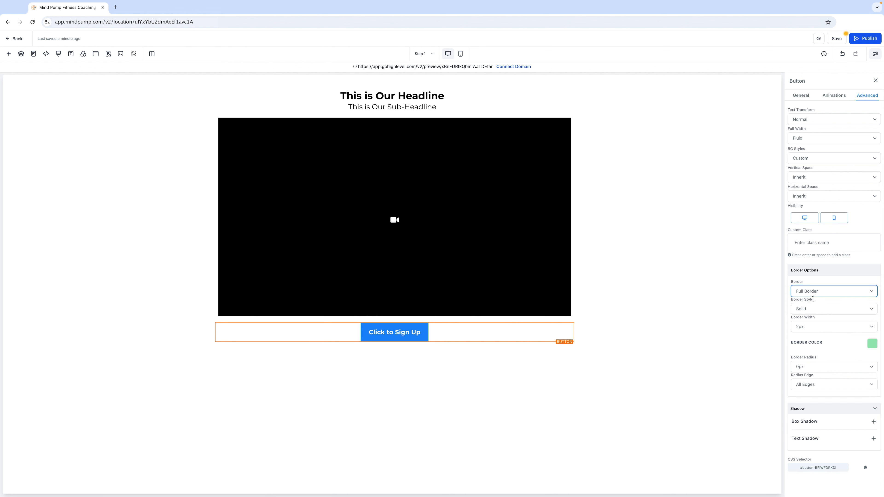
click(816, 369)
click(813, 417)
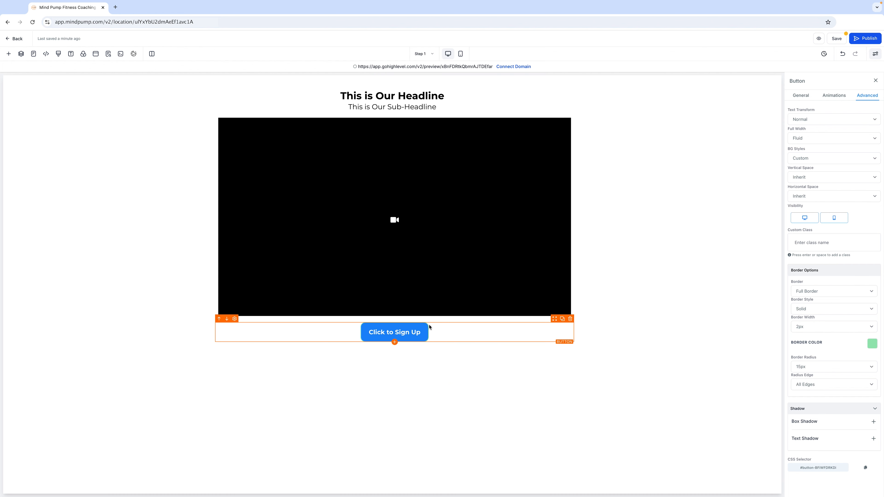
Step: Set the button's border colour to blue
click(873, 343)
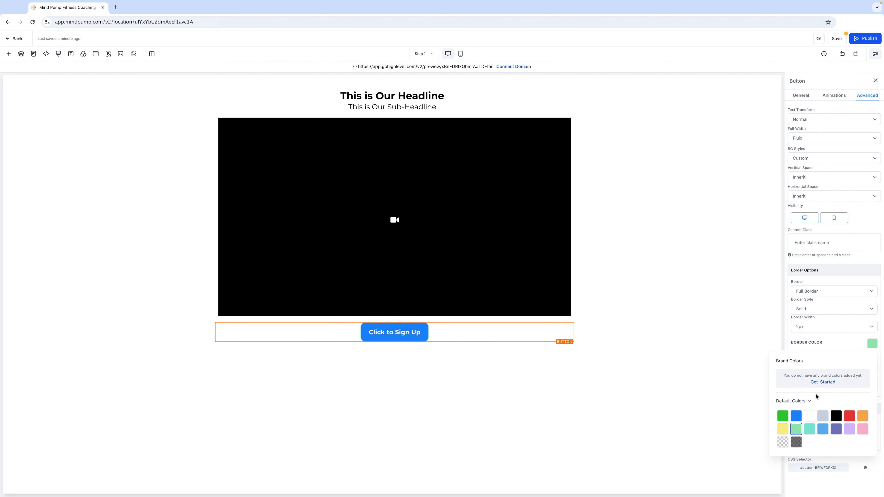
click(796, 416)
click(594, 350)
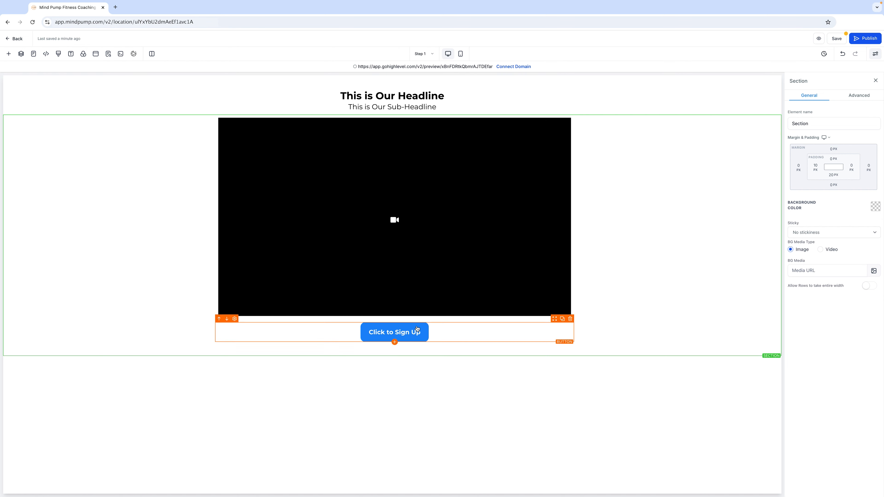
Step: Review the button's link-to action options
click(409, 334)
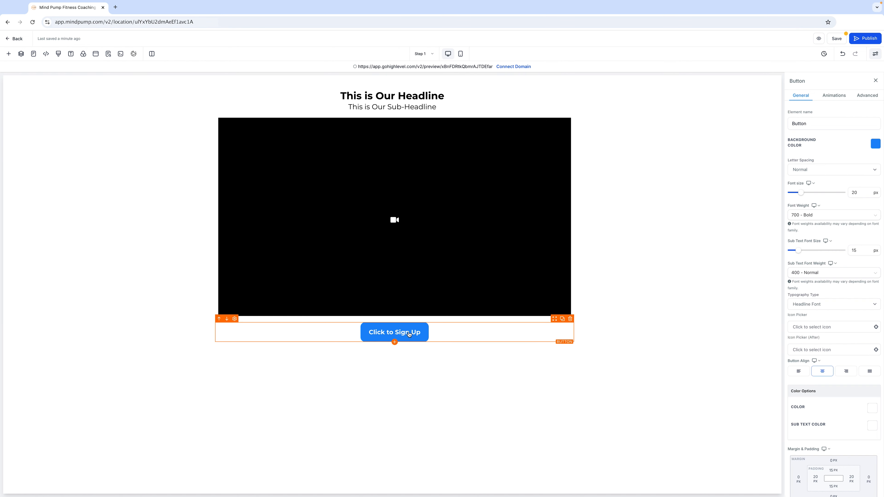
scroll(852, 400, down, 4)
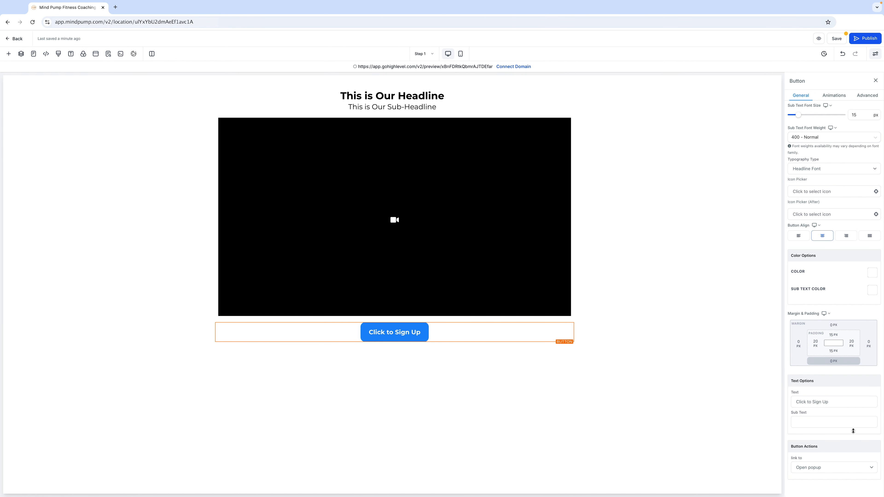
click(822, 468)
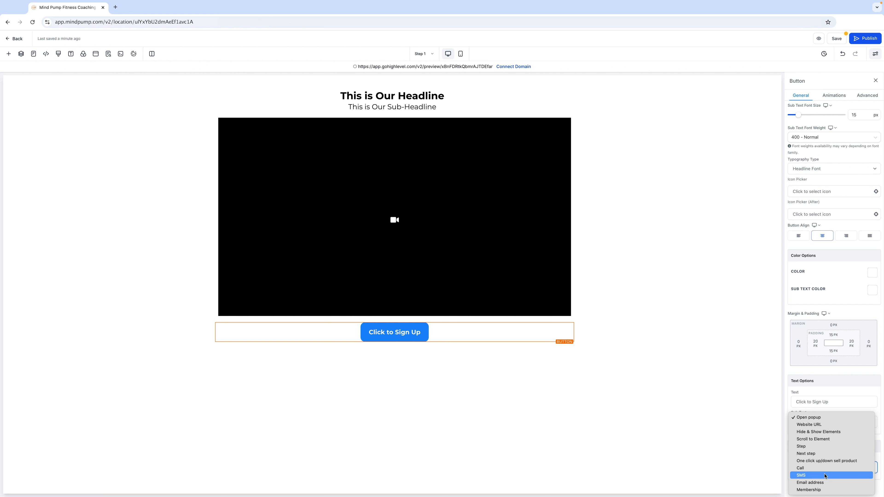
click(814, 381)
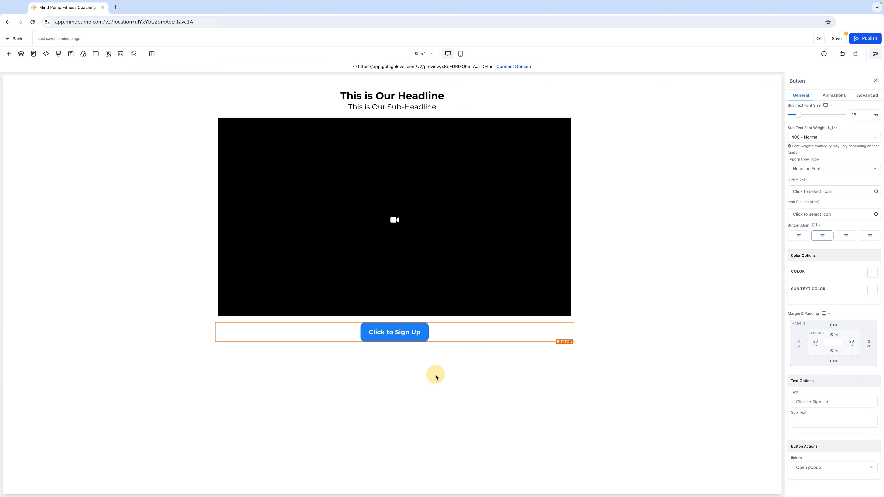
Step: Browse the available elements in the add-element library
click(9, 53)
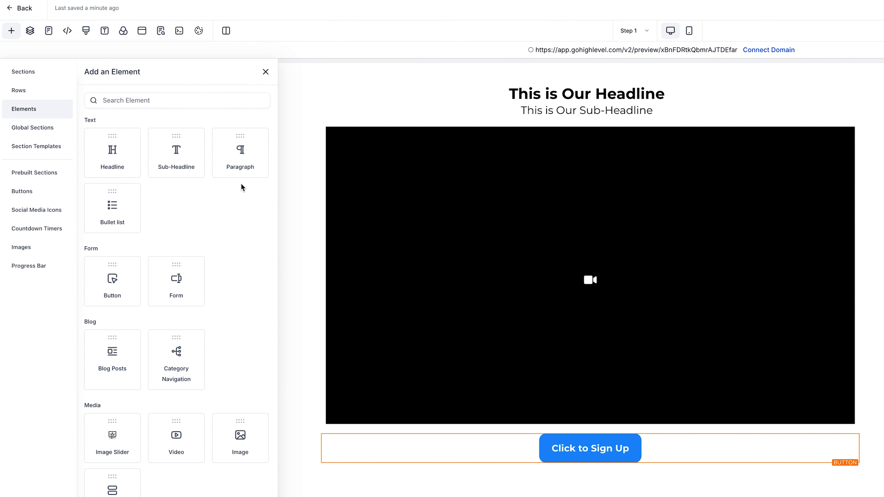
scroll(144, 235, down, 4)
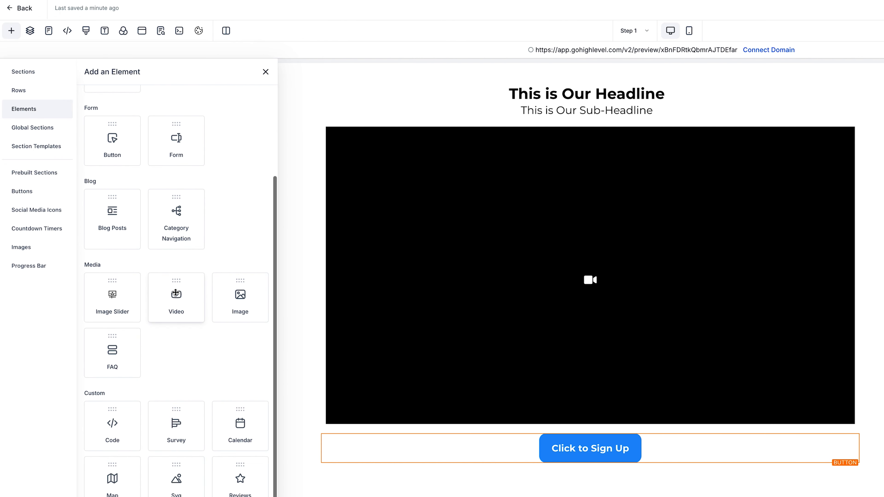
scroll(164, 297, down, 4)
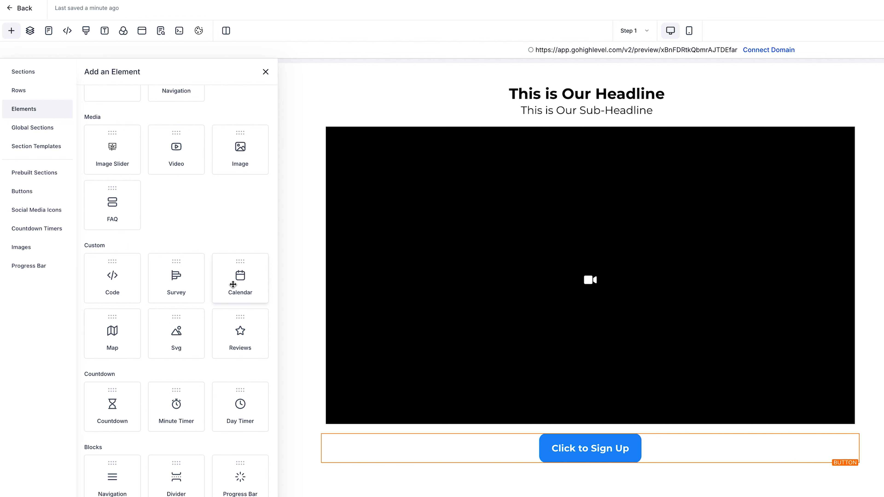
scroll(139, 418, down, 2)
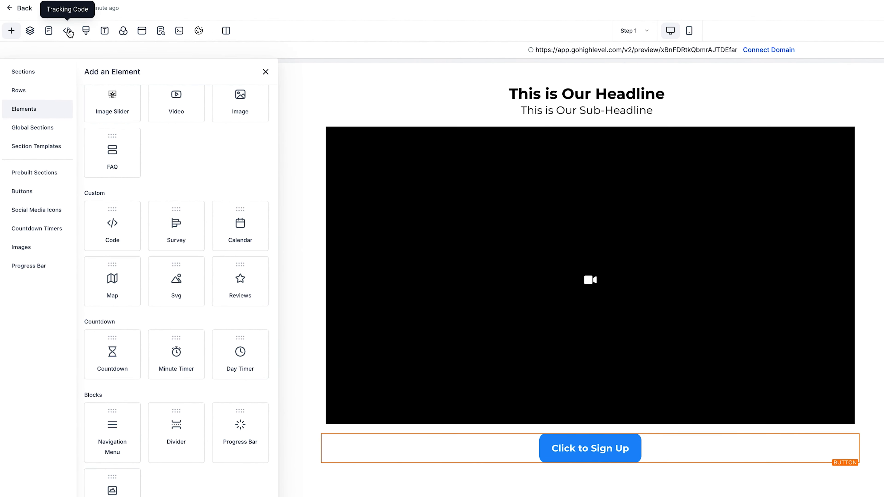
Step: Open and close the tracking code and custom CSS dialogs, then open the typography settings
click(67, 30)
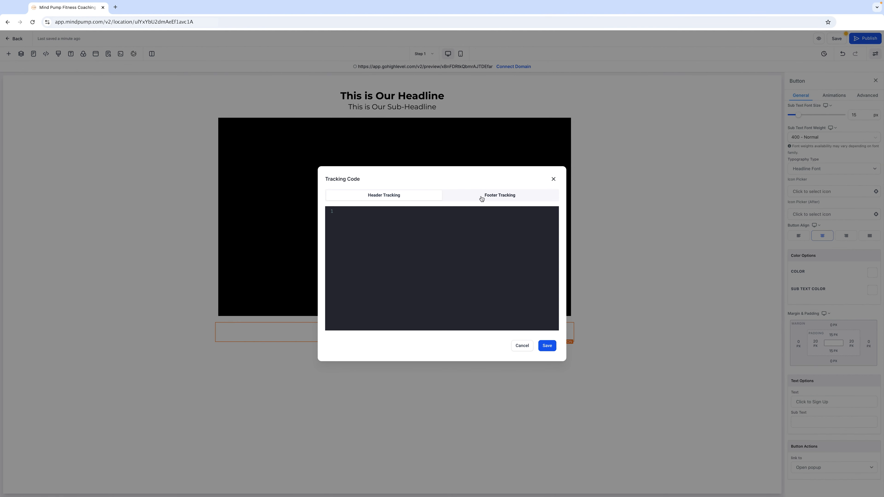
click(553, 179)
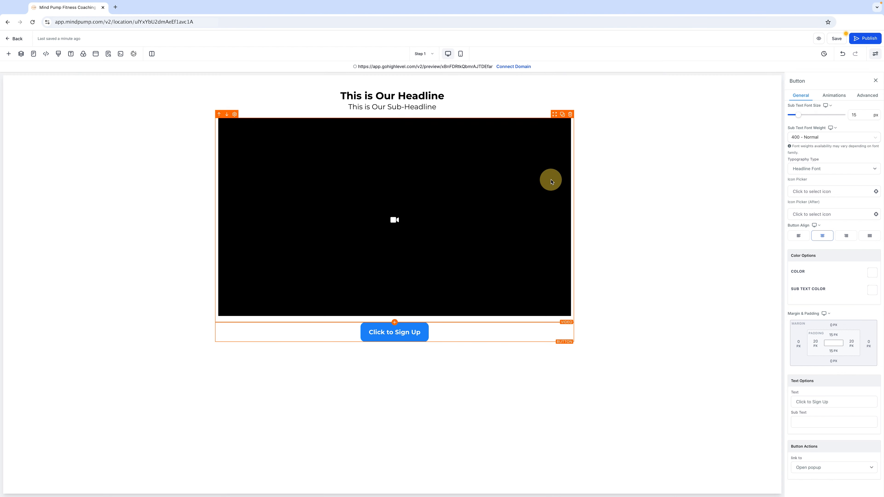
click(58, 53)
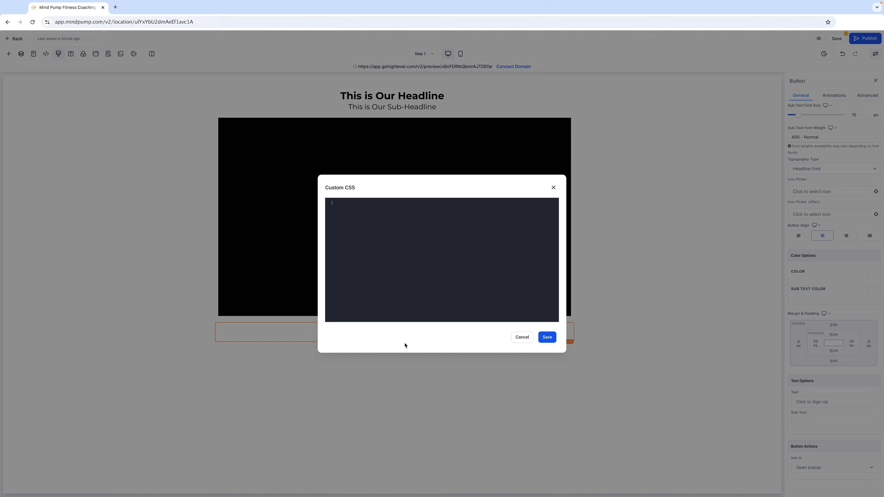
click(553, 188)
click(70, 54)
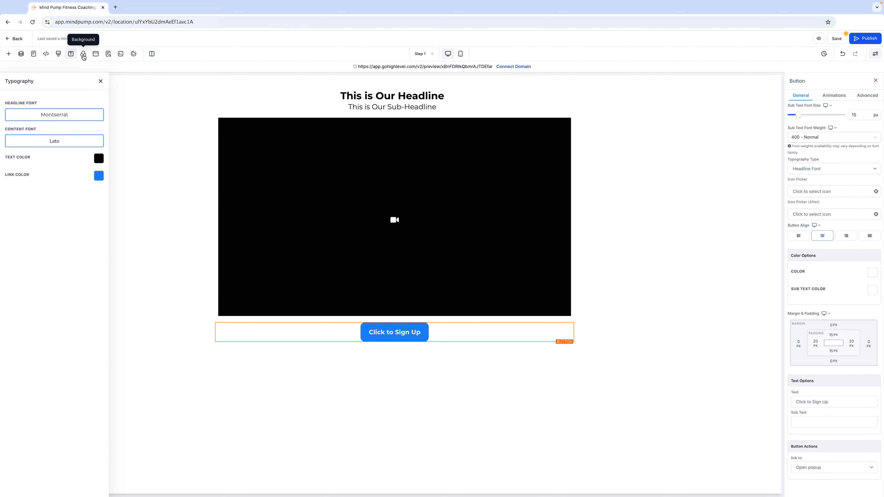
Step: Open the background, popup, SEO meta data and custom code settings panels to review their options
click(83, 53)
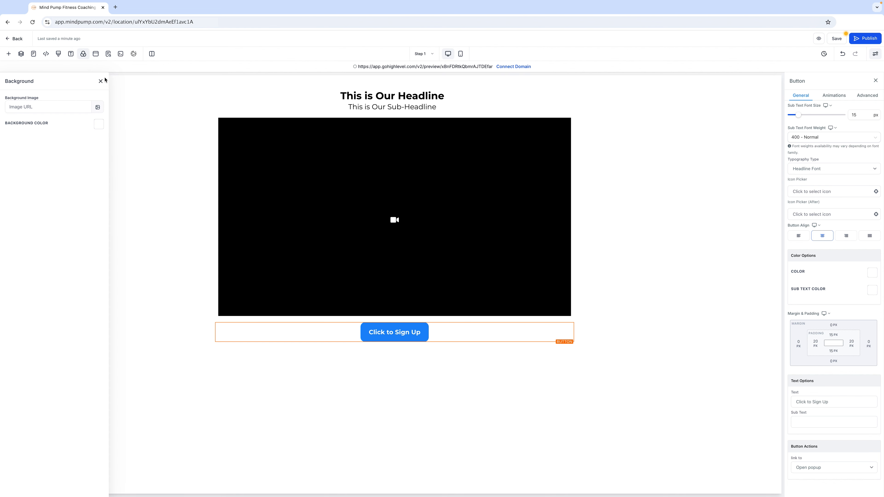
click(96, 59)
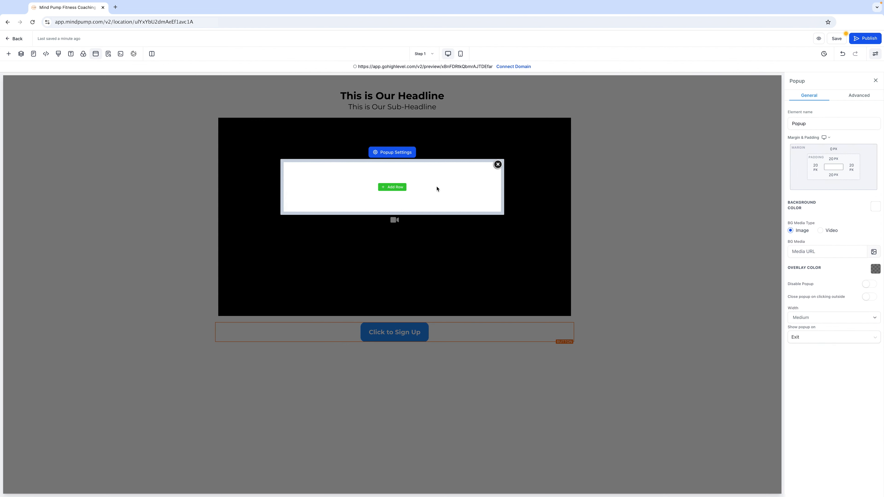
click(108, 53)
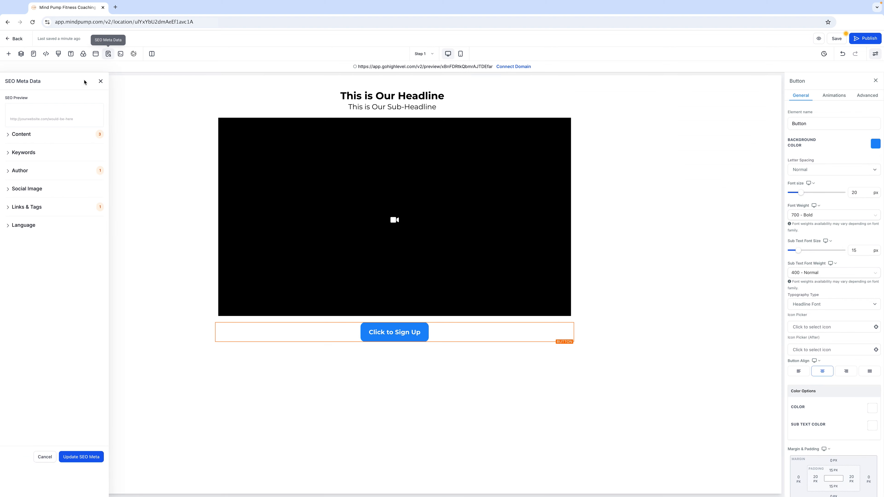
click(121, 54)
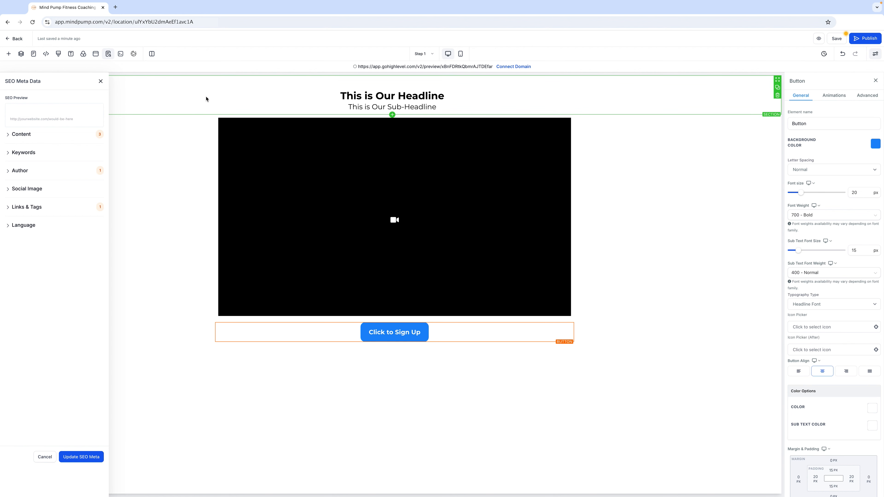
Step: Try enabling the cookie consent banner by acknowledging its notice, then switch it off again and close the panel
click(134, 55)
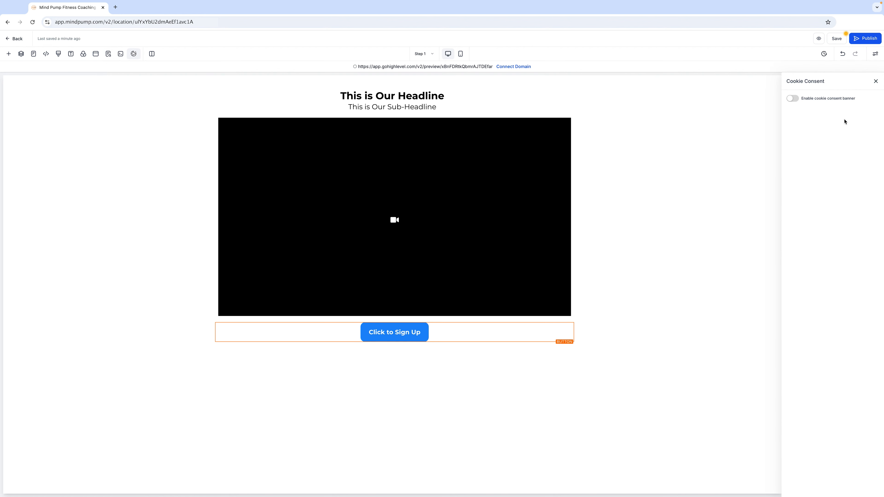
click(792, 100)
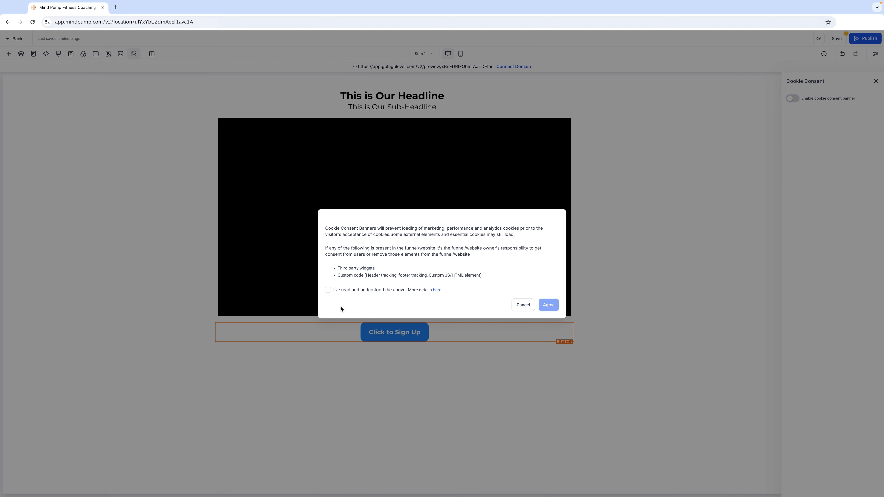
click(328, 290)
click(547, 305)
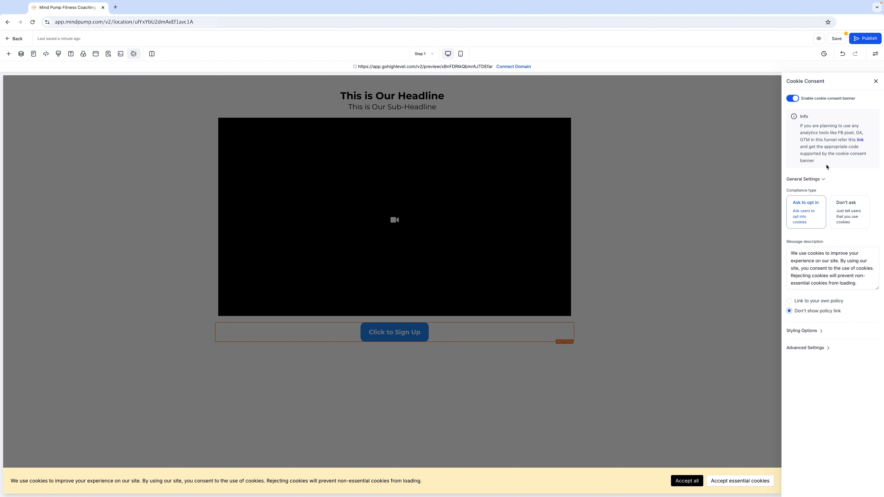
click(805, 97)
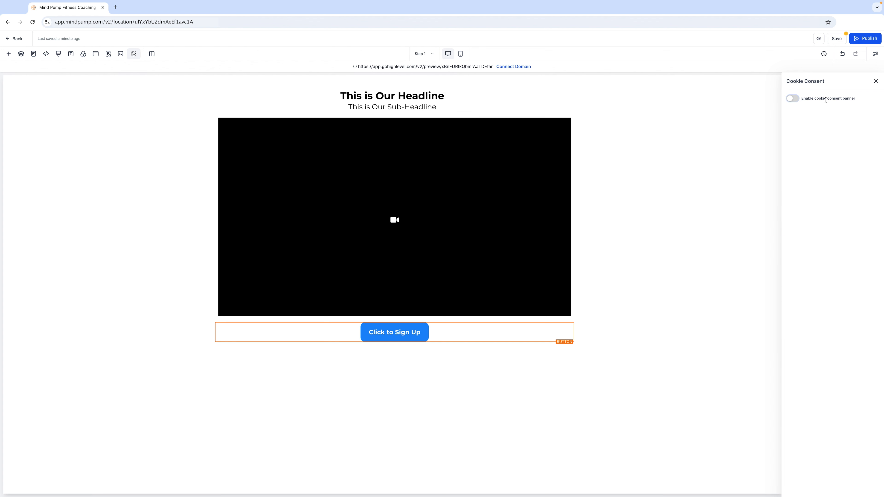
click(876, 81)
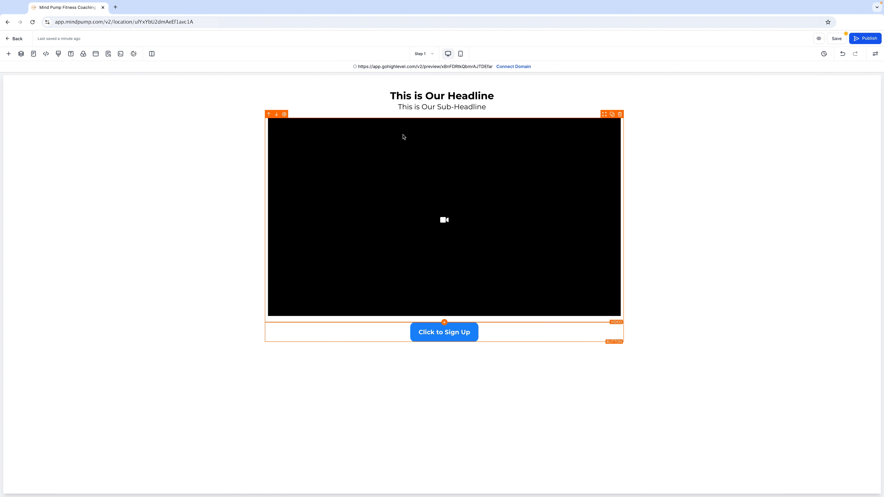
Step: Preview the page layout in mobile mode, then return to desktop mode
click(461, 55)
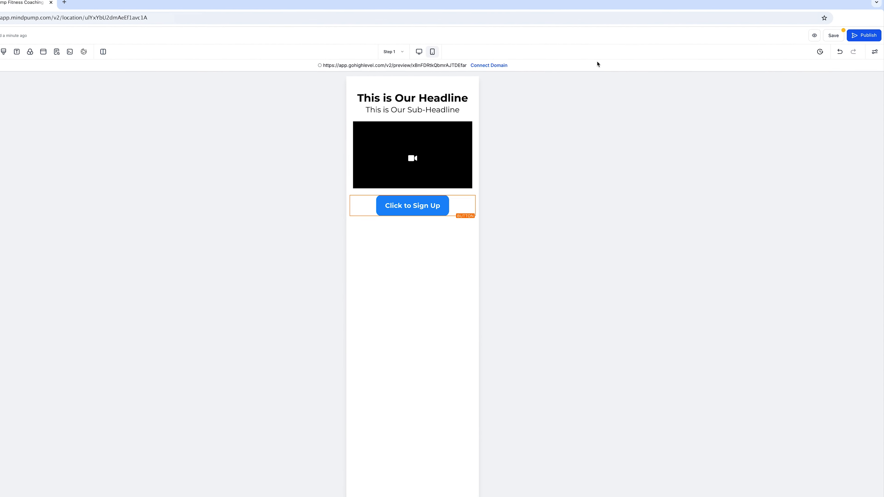
click(419, 52)
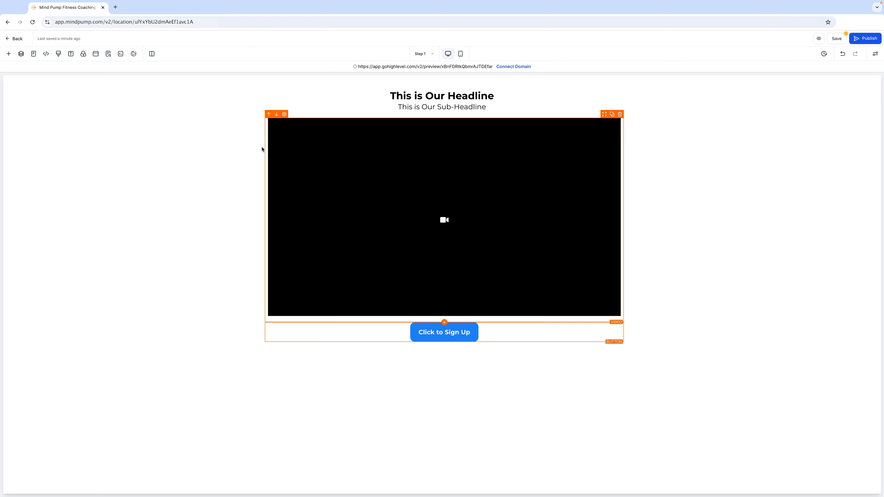
Step: Browse the sections, rows and elements categories in the add-element library
click(9, 54)
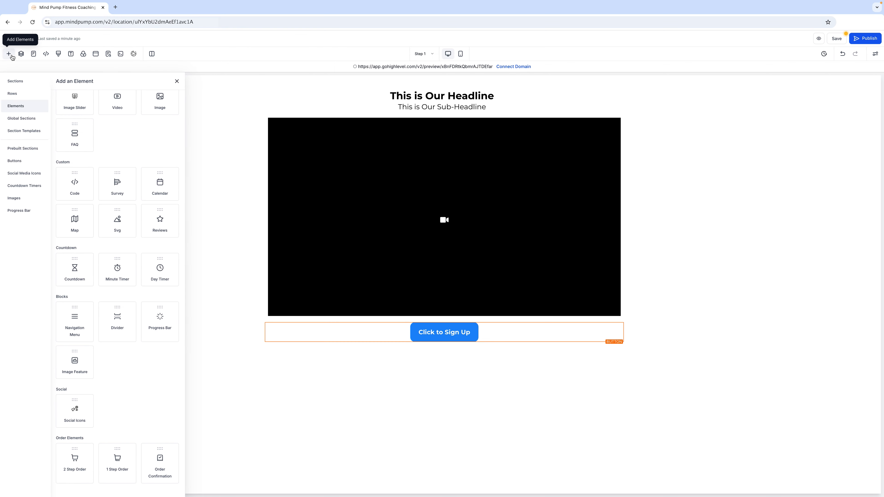
click(32, 83)
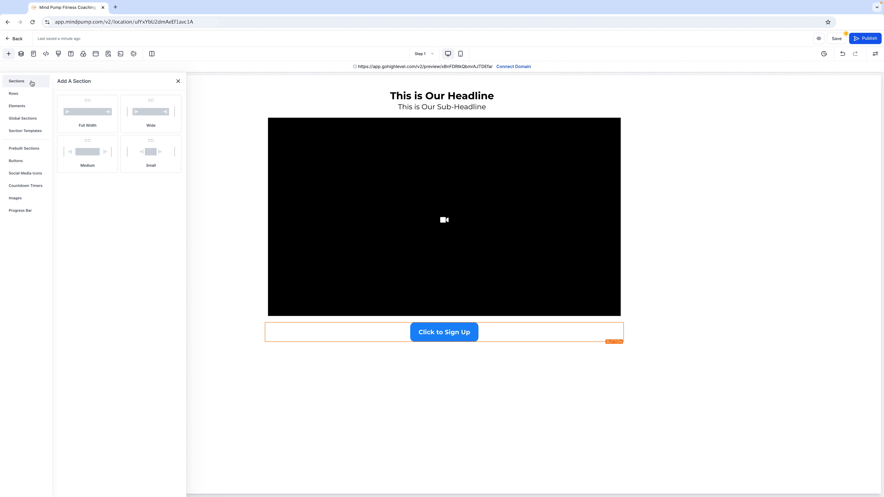
click(31, 93)
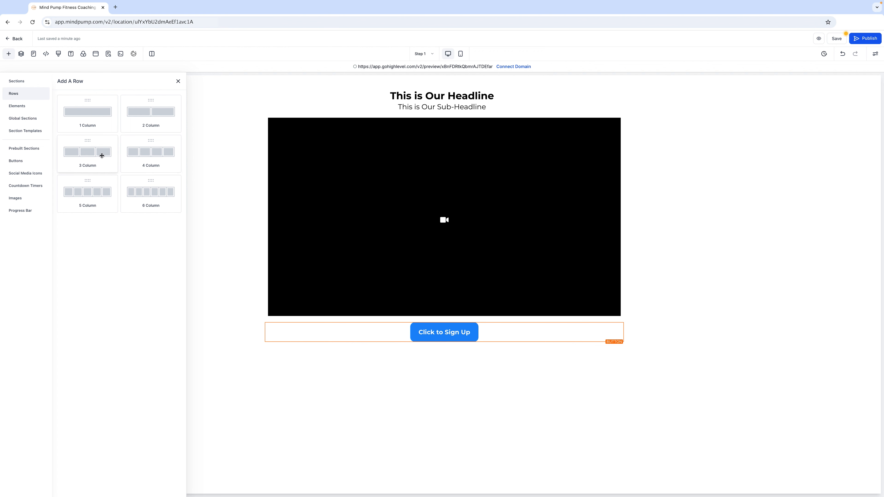
click(25, 106)
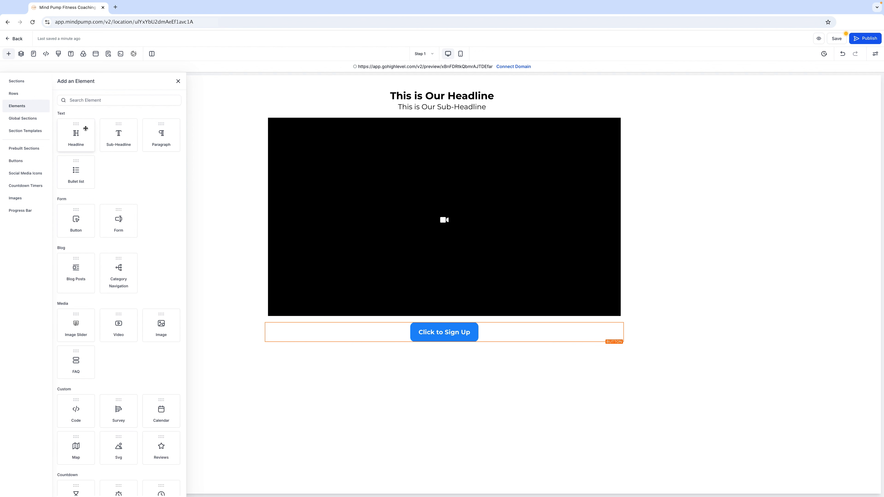